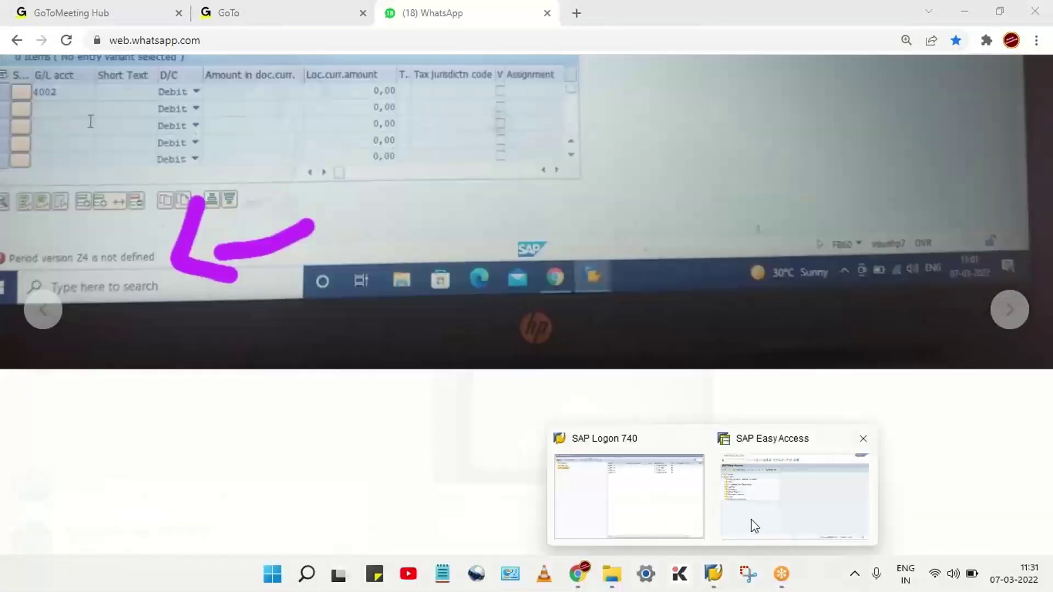
Step: Switch from the WhatsApp Web error screenshot to the SAP Easy Access session
click(751, 525)
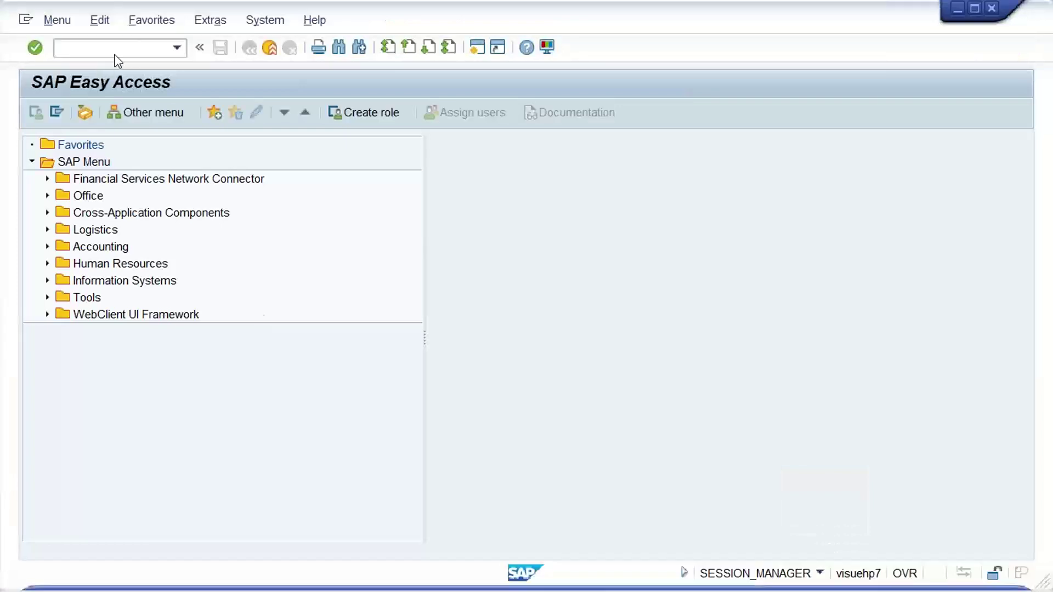
Step: Run OBY6 and jump to company code SK11's global data details
click(118, 50)
text(OBY)
text(6)
key(Return)
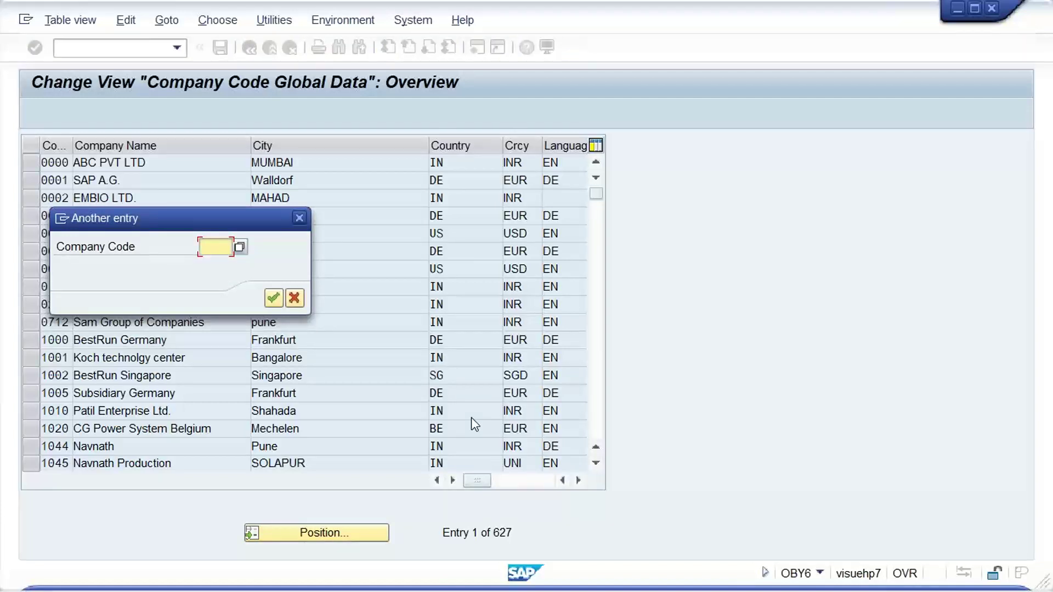
text(SK11)
key(Return)
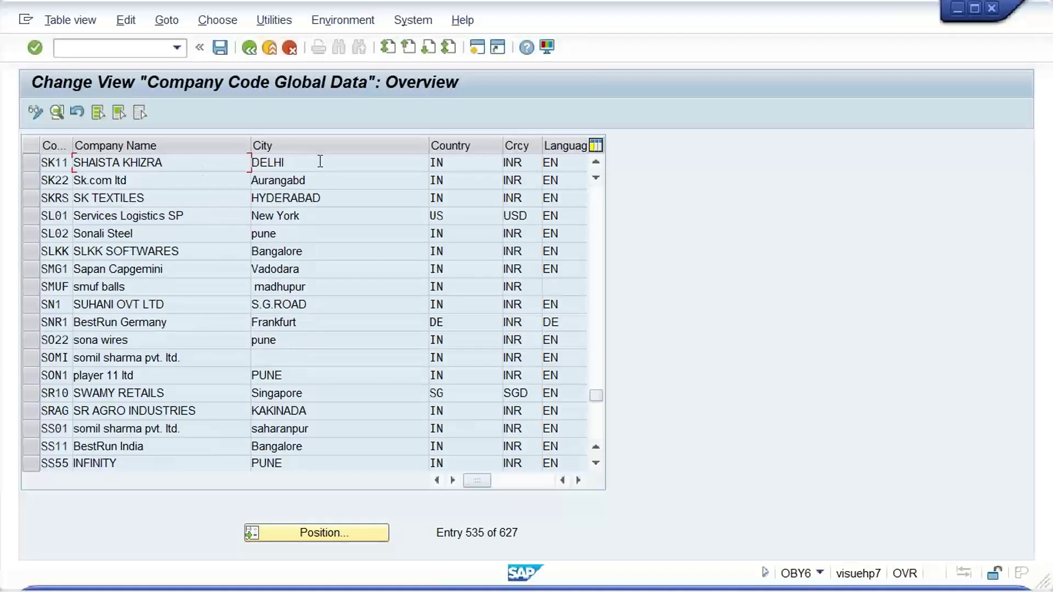
double_click(320, 163)
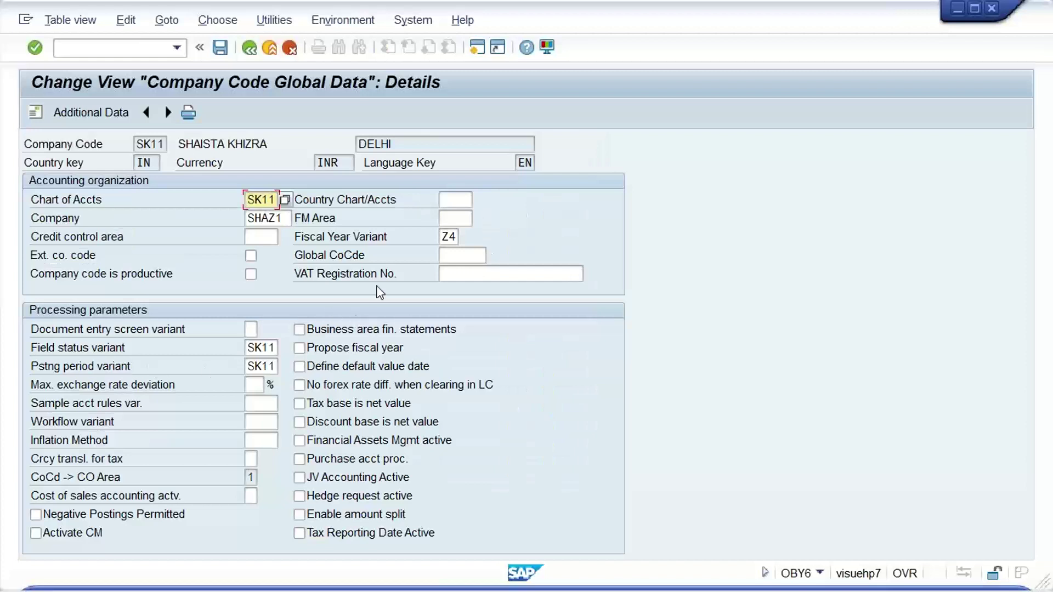
Step: Review SK11's fiscal year variant Z4 and head for transaction OB37
click(444, 238)
double_click(449, 238)
click(121, 47)
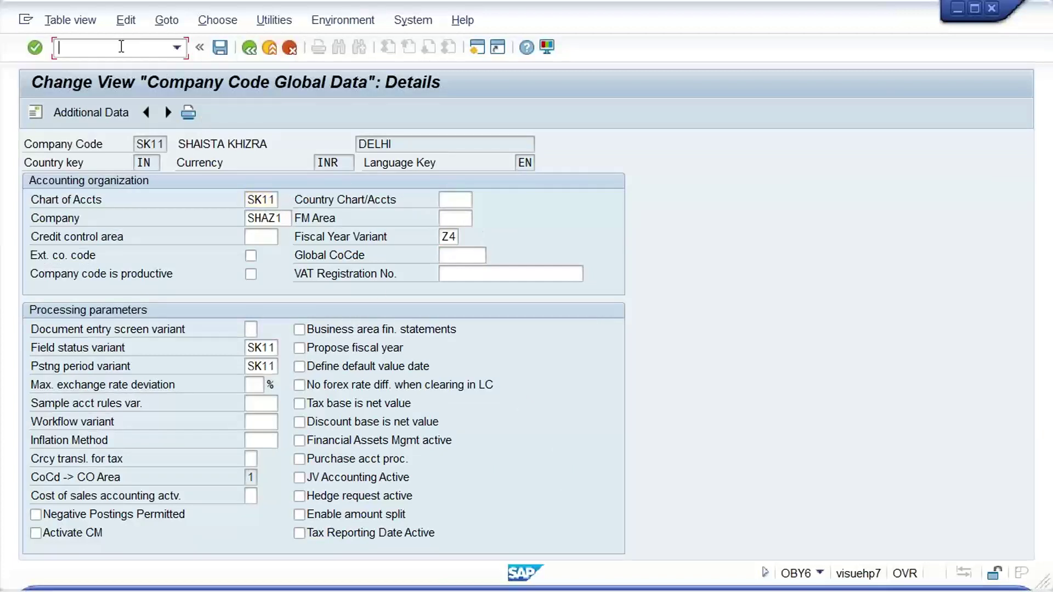
text(/N)
text(OB)
text(52)
Step: Enter OB37 and step through the empty fiscal year variant cells from row 0000 to 0712
key(Return)
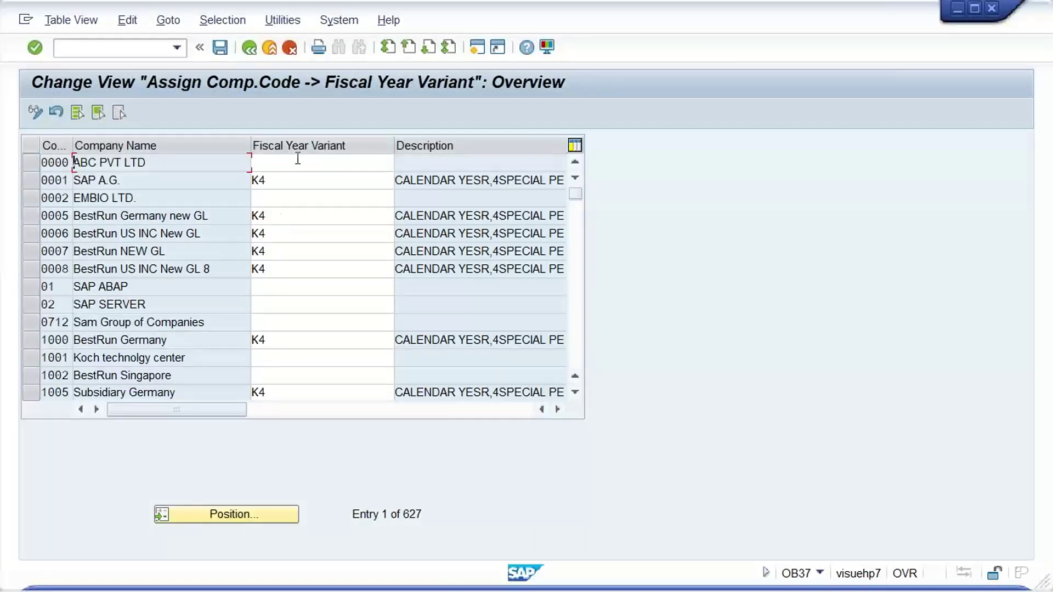
click(236, 516)
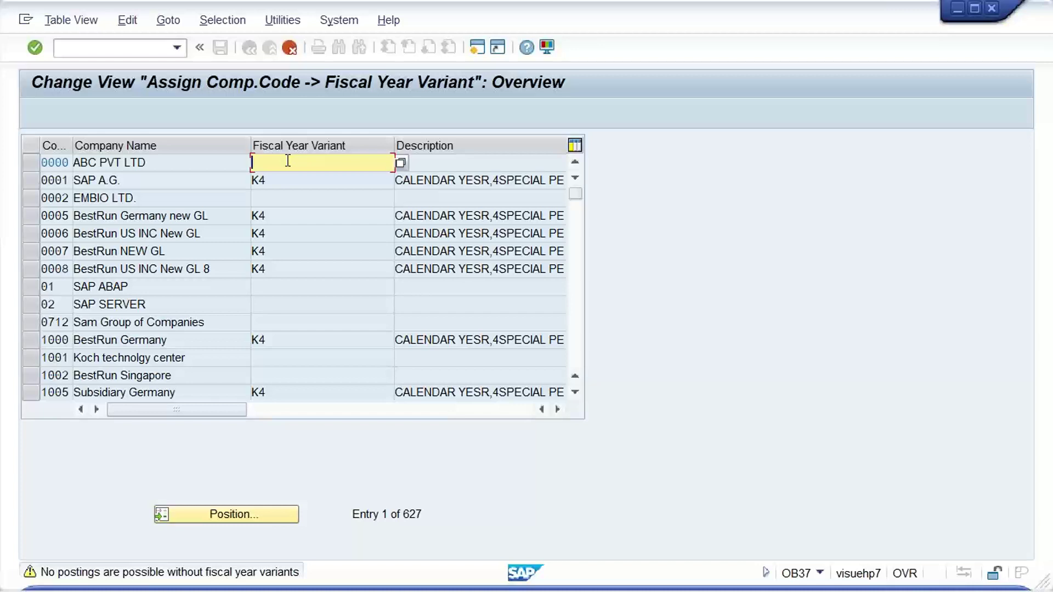
key(Return)
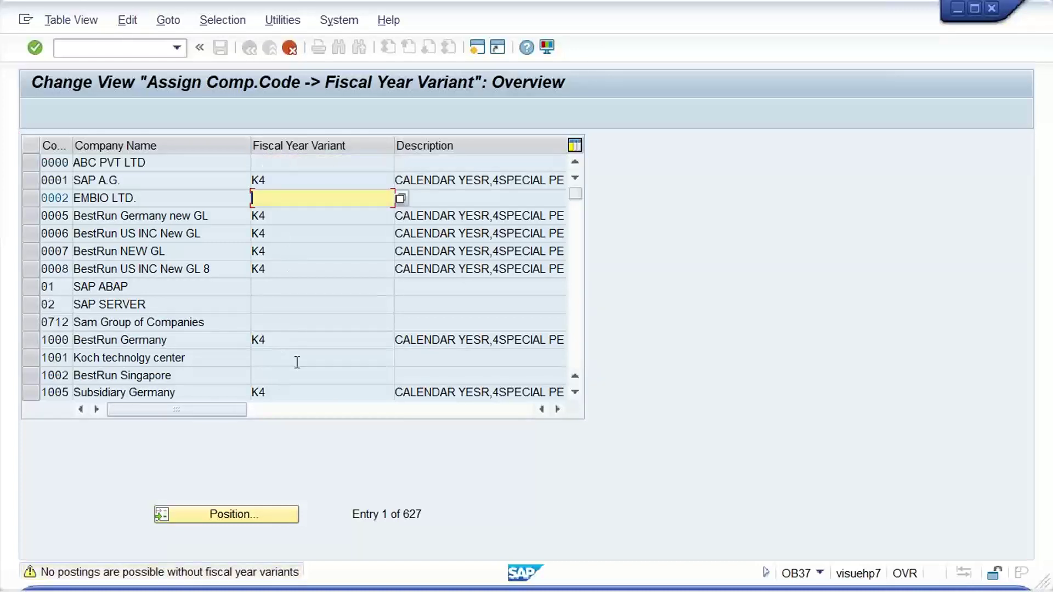
key(Return)
key(Return)
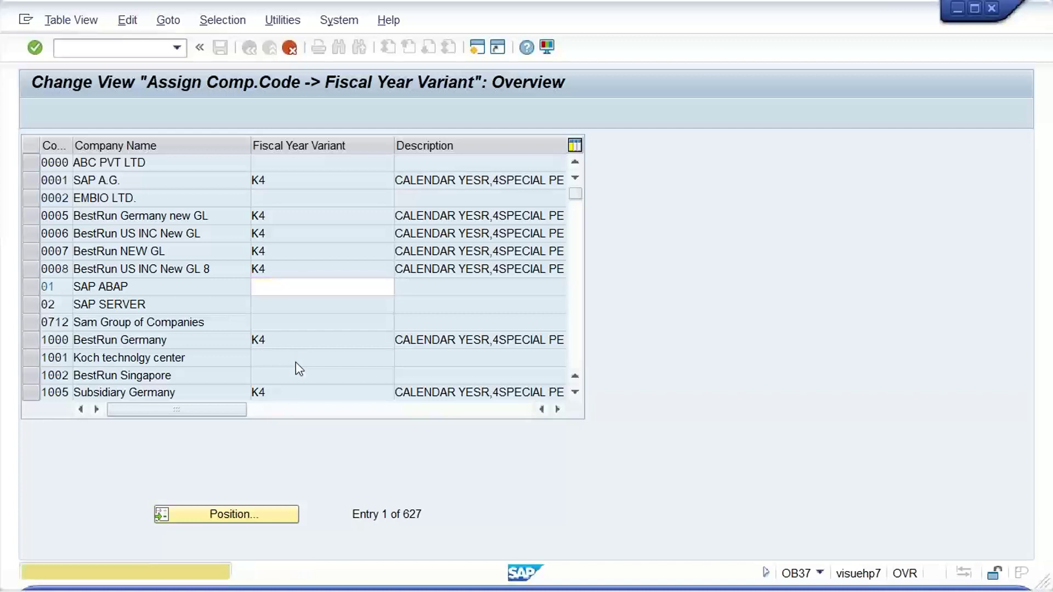
key(Return)
key(Return)
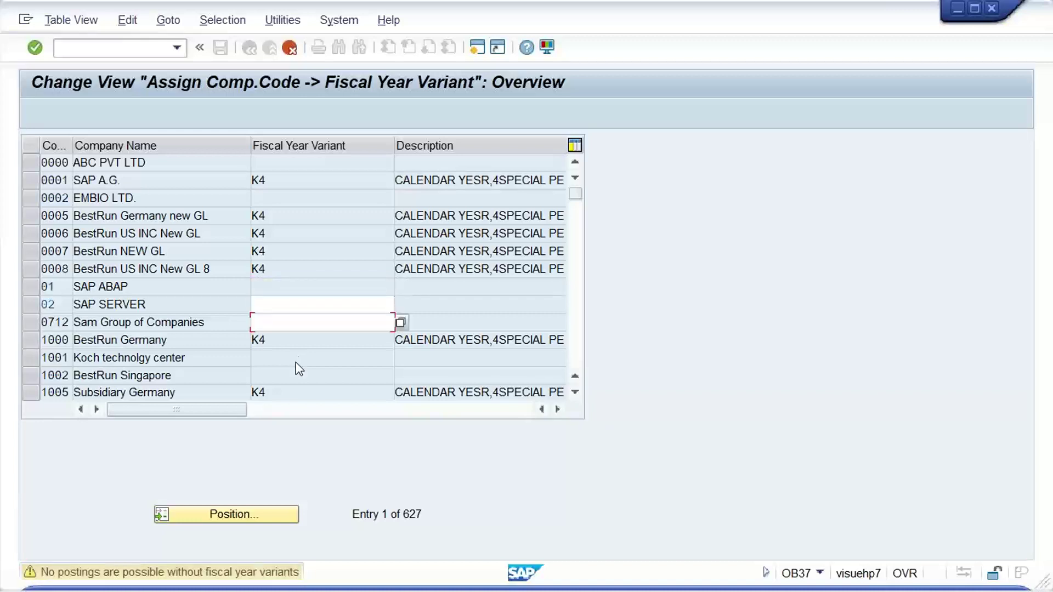
key(Return)
key(Return)
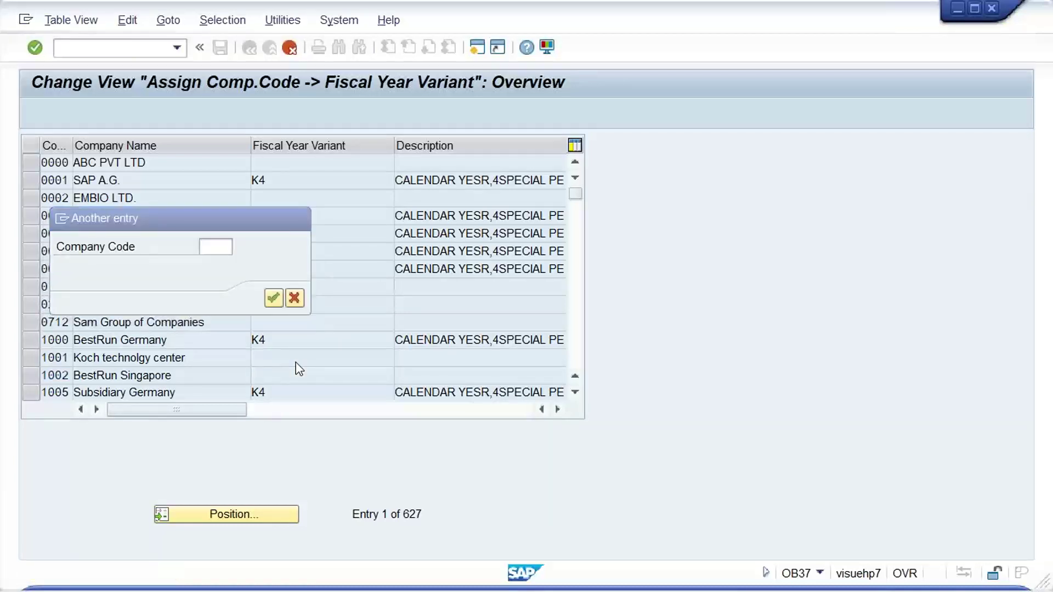
key(Return)
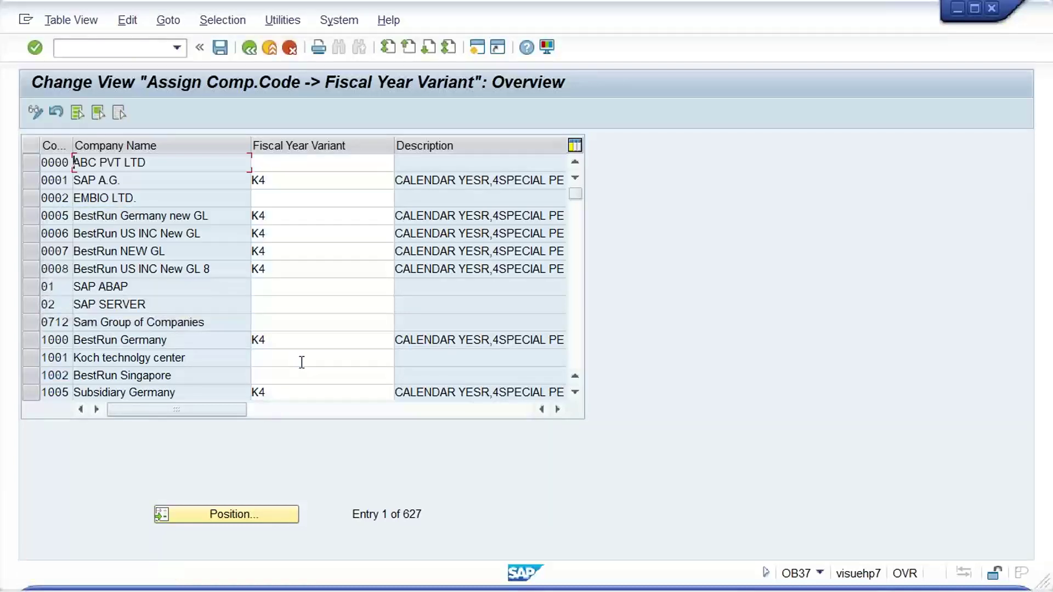
Step: Fill K4 into the empty variants of 0000, 0002, 01, 02, 1001 and 1002 and validate
click(294, 163)
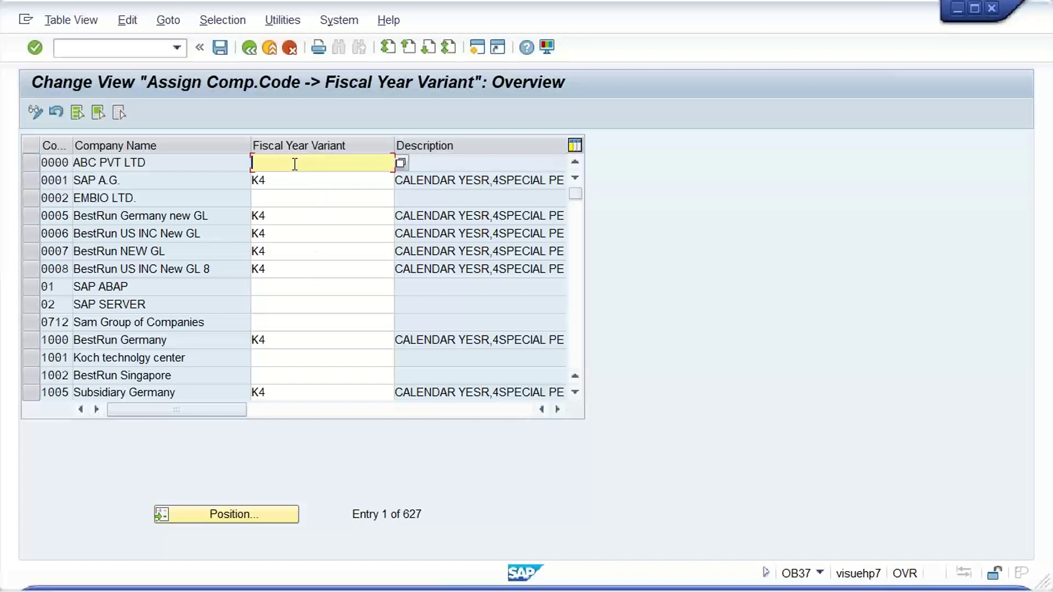
text(K4)
click(304, 198)
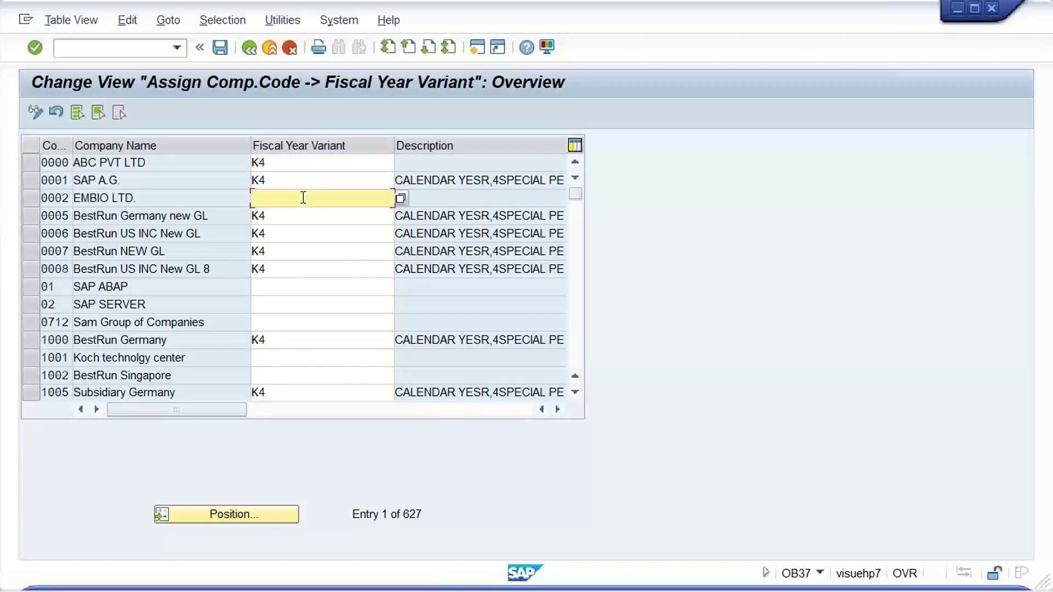
text(K4)
key(Down)
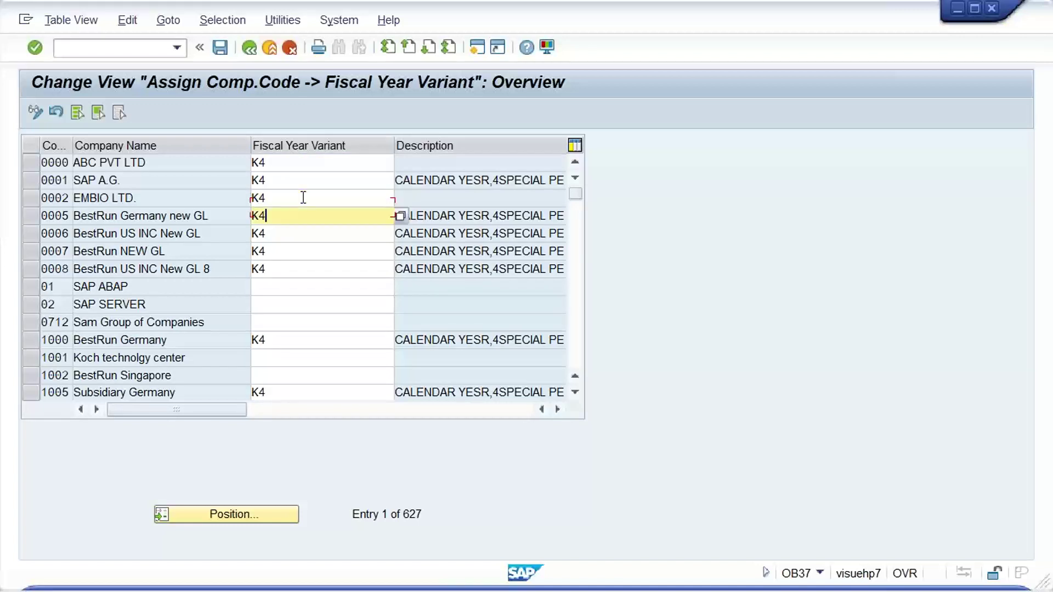
key(Down)
key(Down)
key(Down)
key(Down)
text(K)
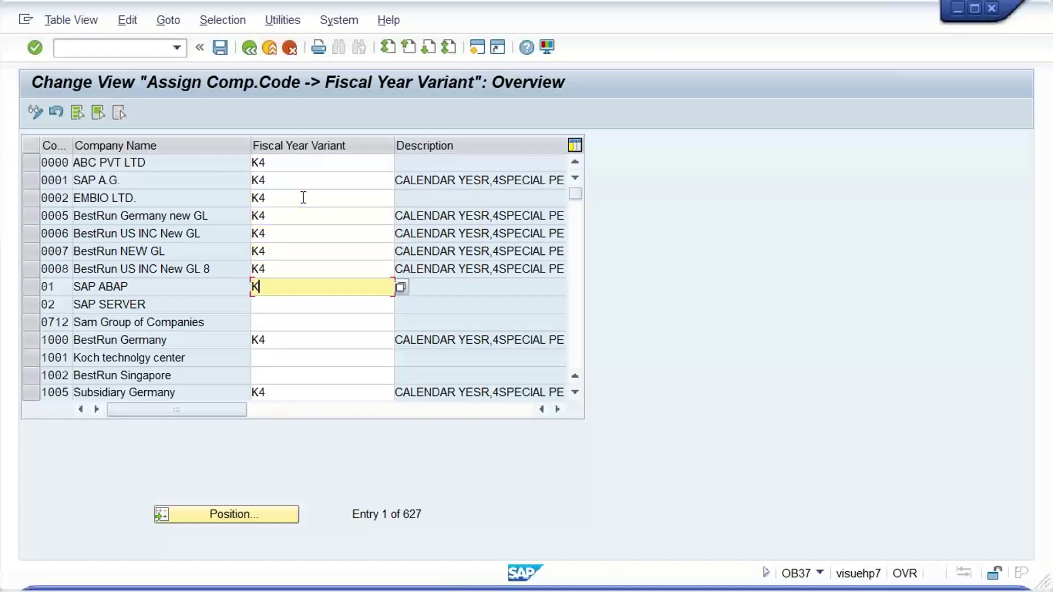
text(4)
key(Down)
text(K)
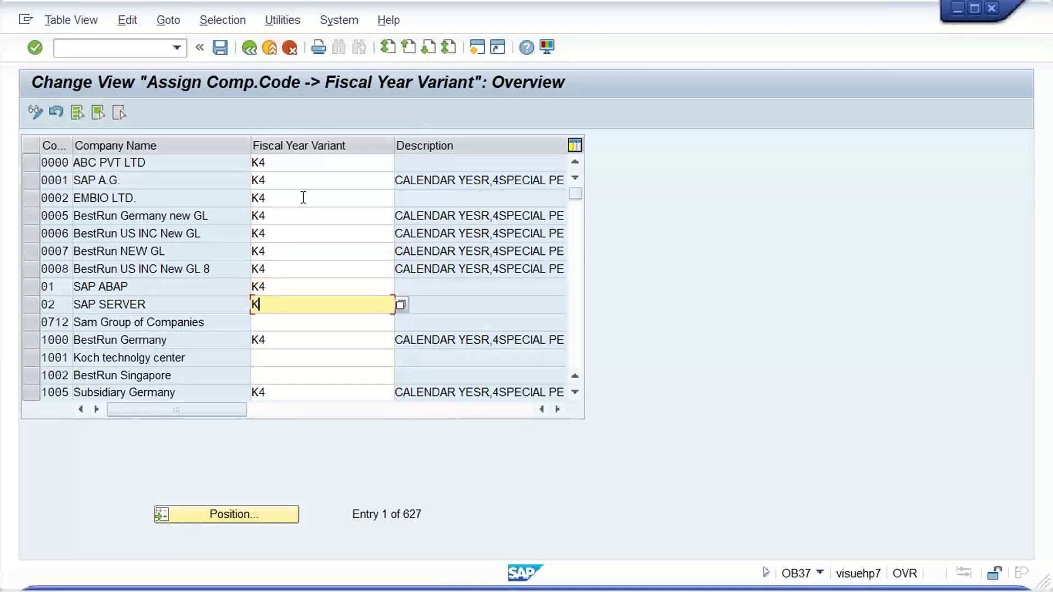
text(4)
key(Down)
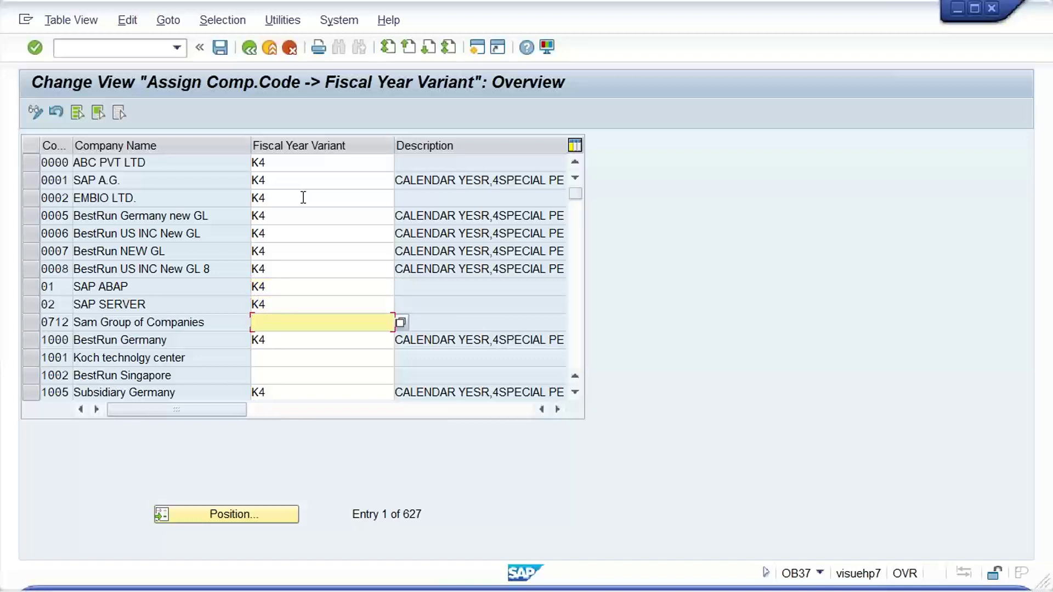
text(K4)
key(Down)
key(Down)
text(K4)
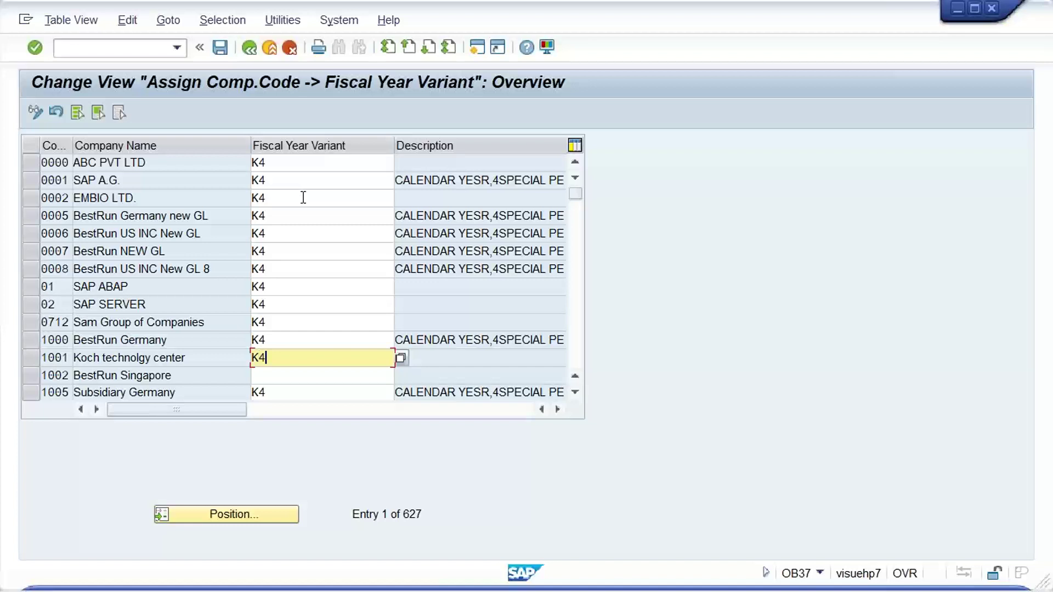
key(Down)
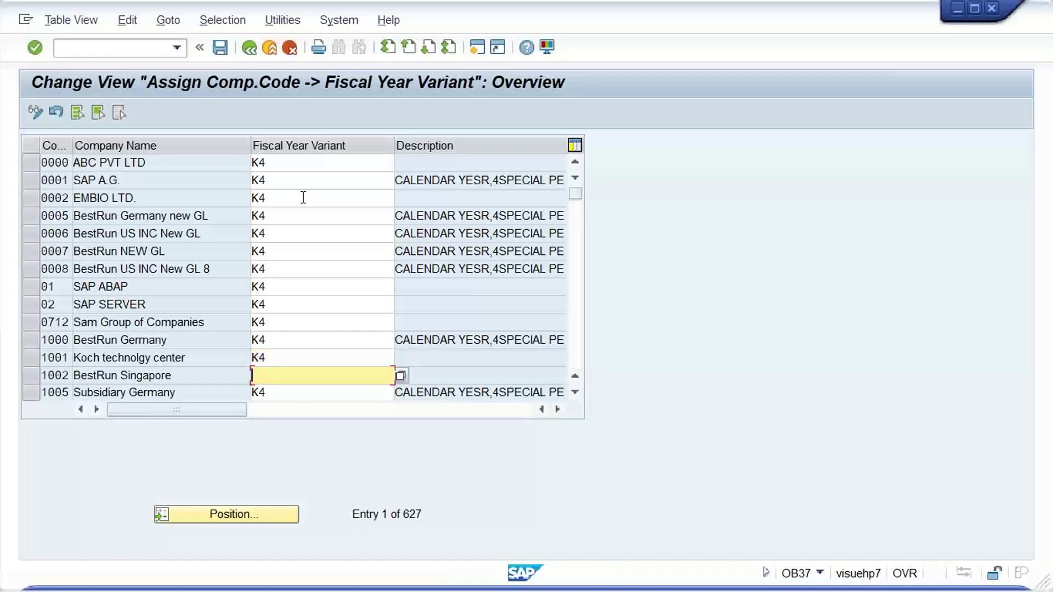
text(K4)
key(Return)
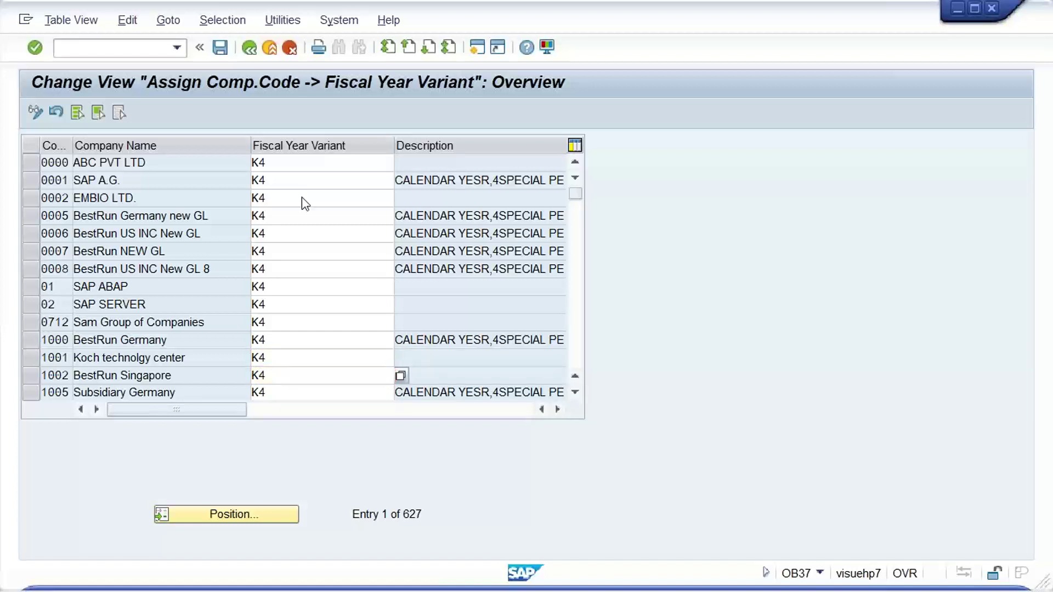
Step: Position the list at SK11 and give SLKK fiscal year variant K4
click(223, 517)
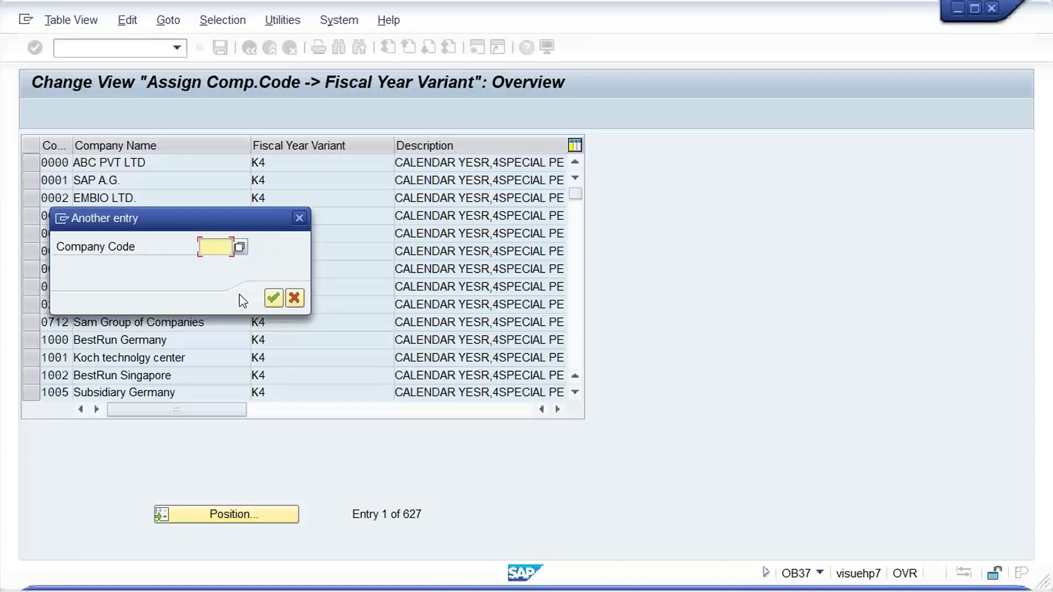
text(SK11)
key(Return)
text(Z4)
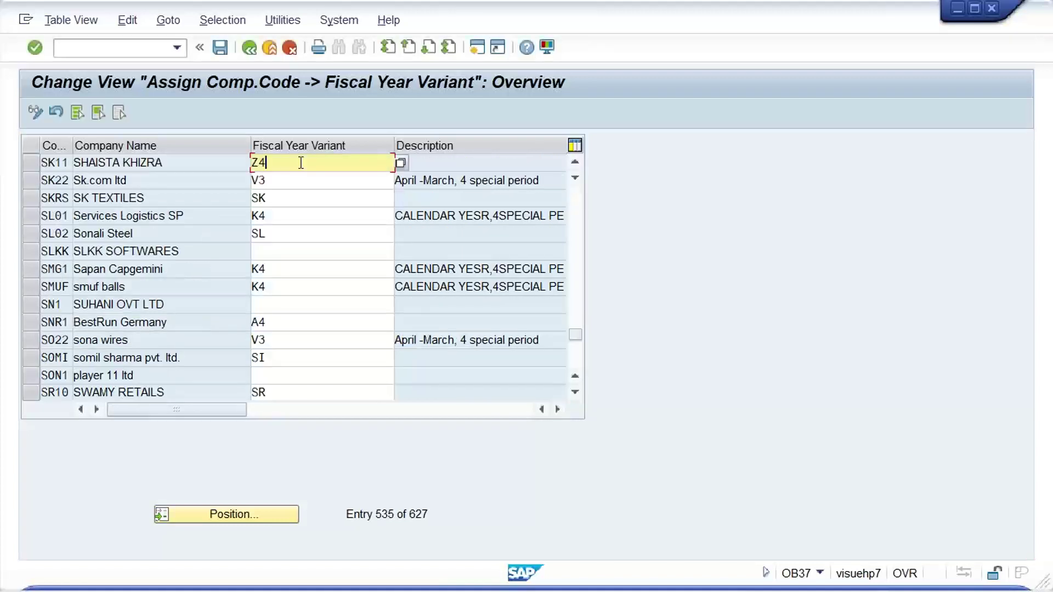
click(282, 251)
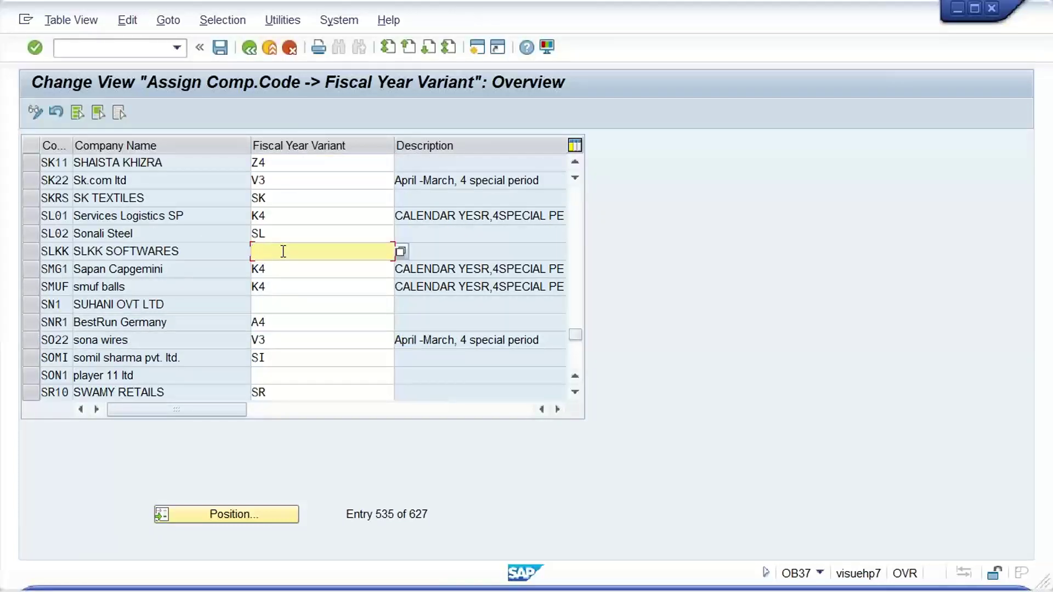
text(K)
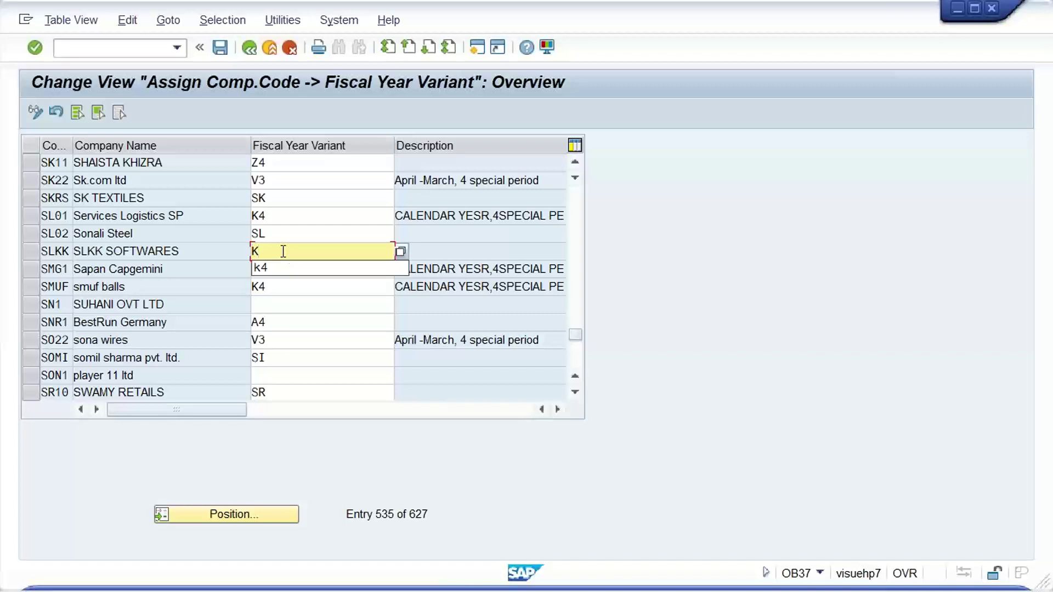
key(Down)
key(Return)
Step: Assign K4 to SN1 and SON1 and validate the entries
key(Down)
key(Down)
key(Down)
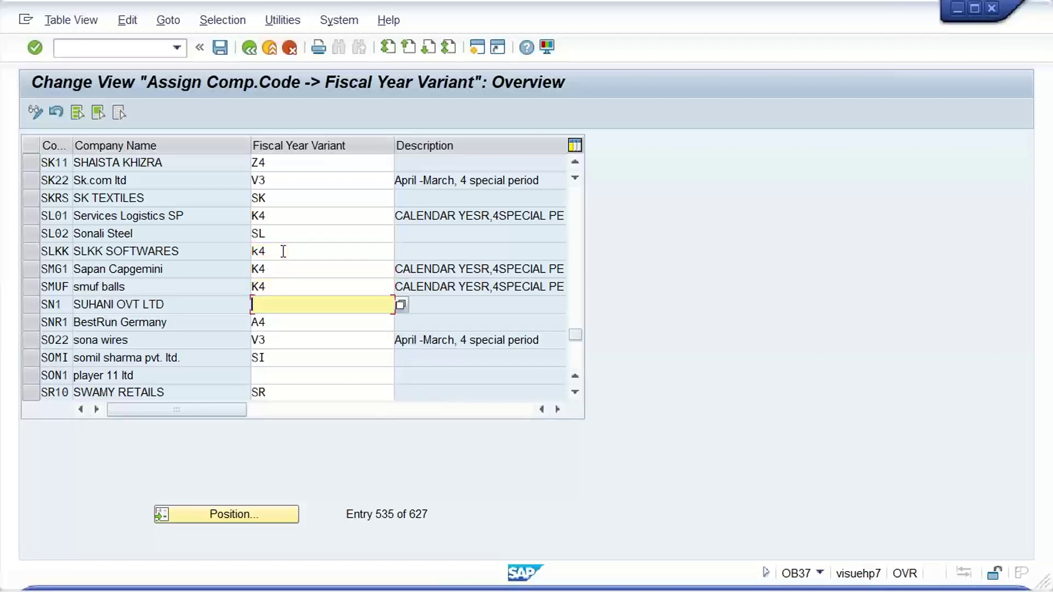
text(K4)
key(Down)
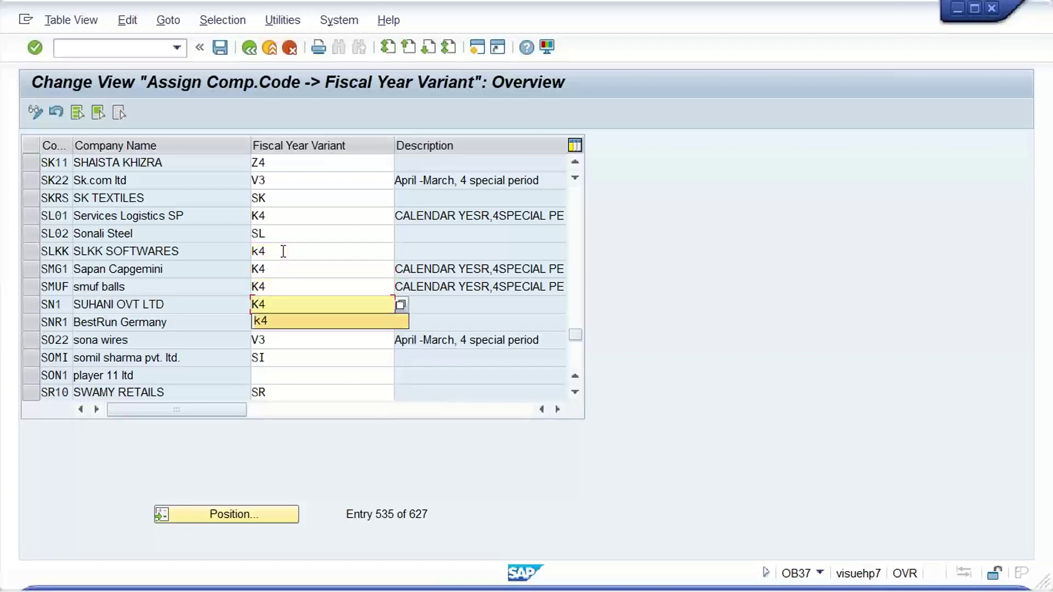
key(Return)
key(Down)
key(Down)
key(Down)
key(Down)
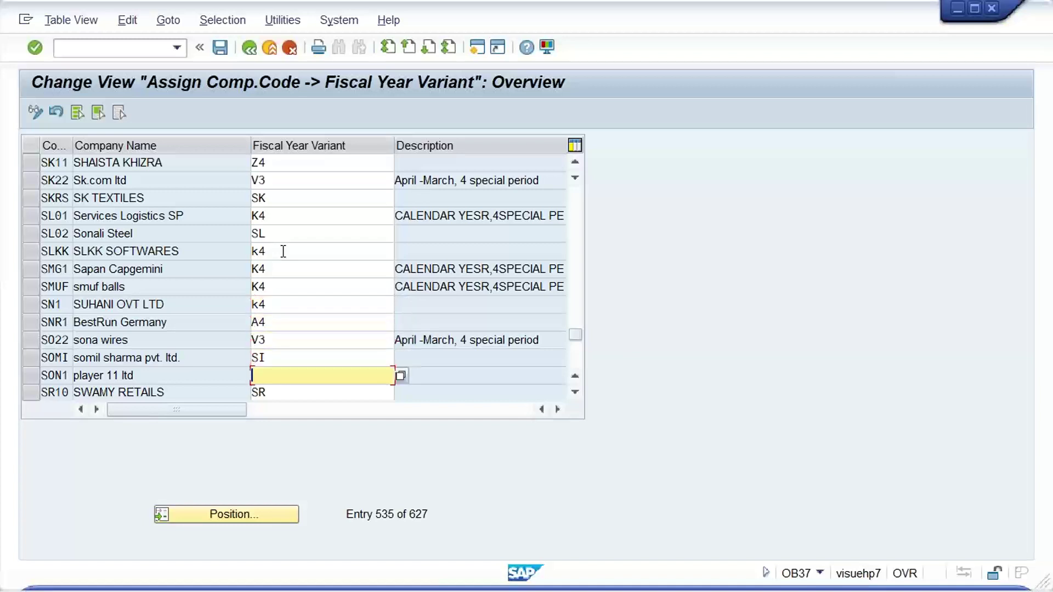
text(K4)
key(Return)
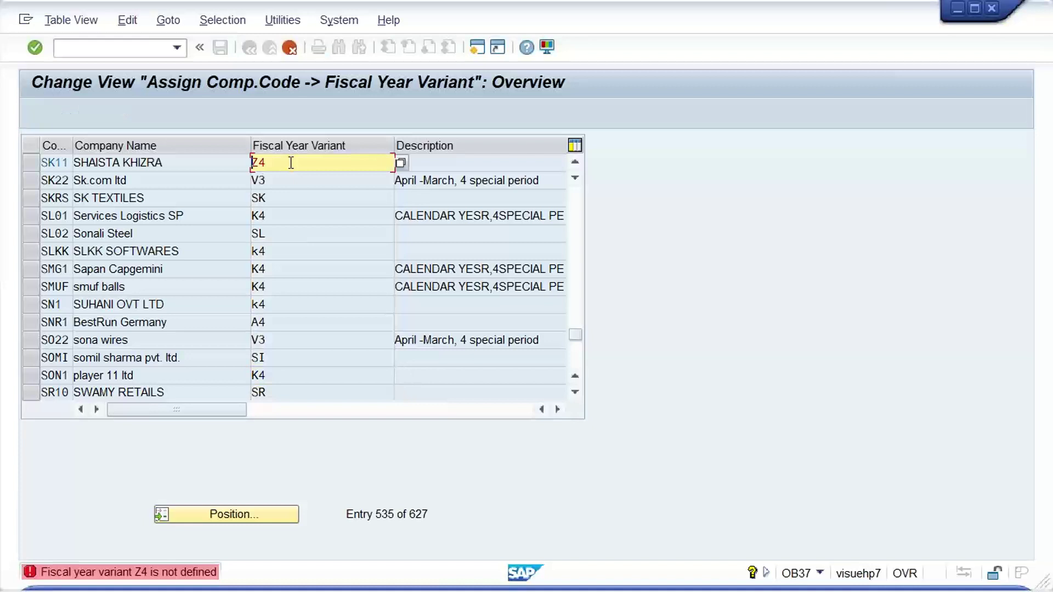
Step: Clear the undefined Z4 error, back out to Easy Access and launch OB29
drag(272, 163, 251, 164)
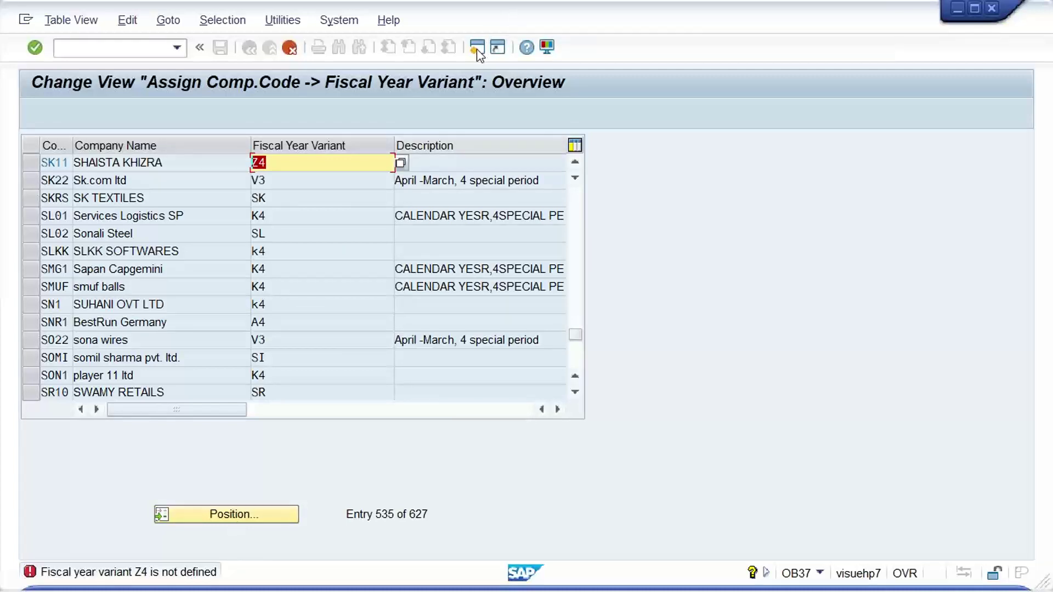
click(524, 269)
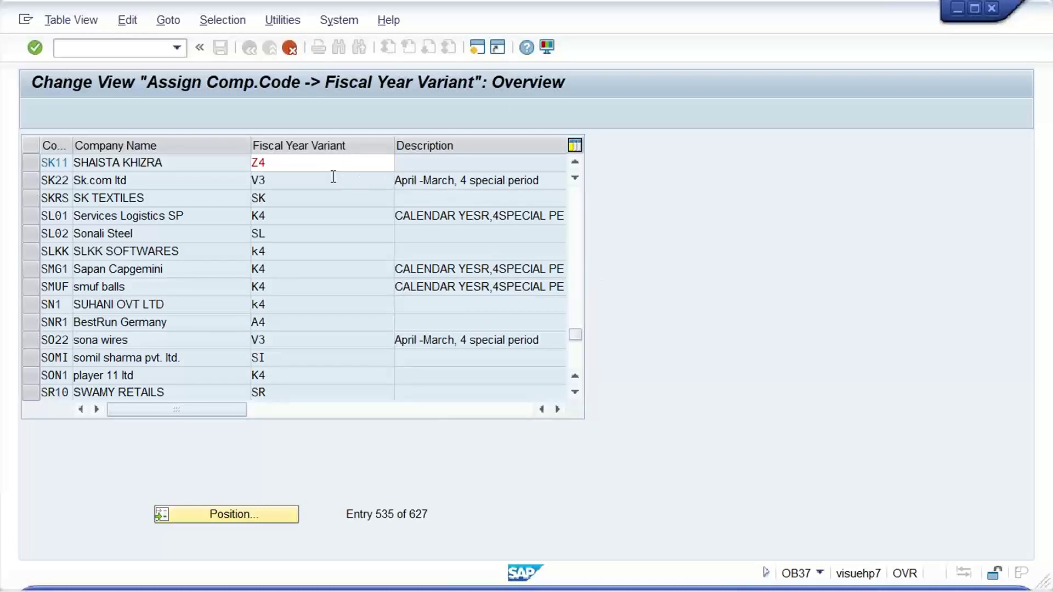
key(F3)
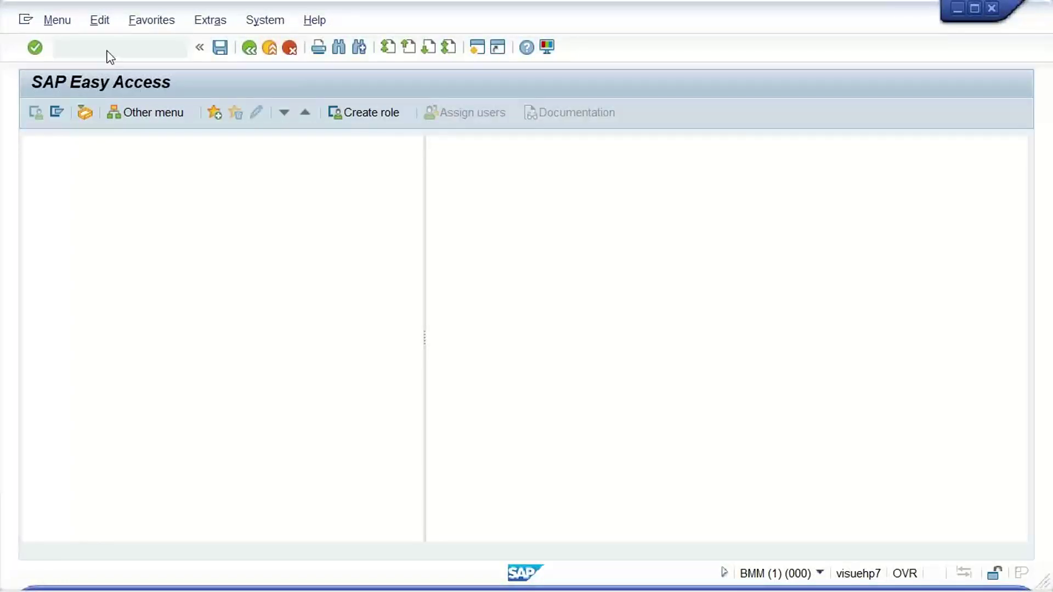
click(110, 50)
text(OB29)
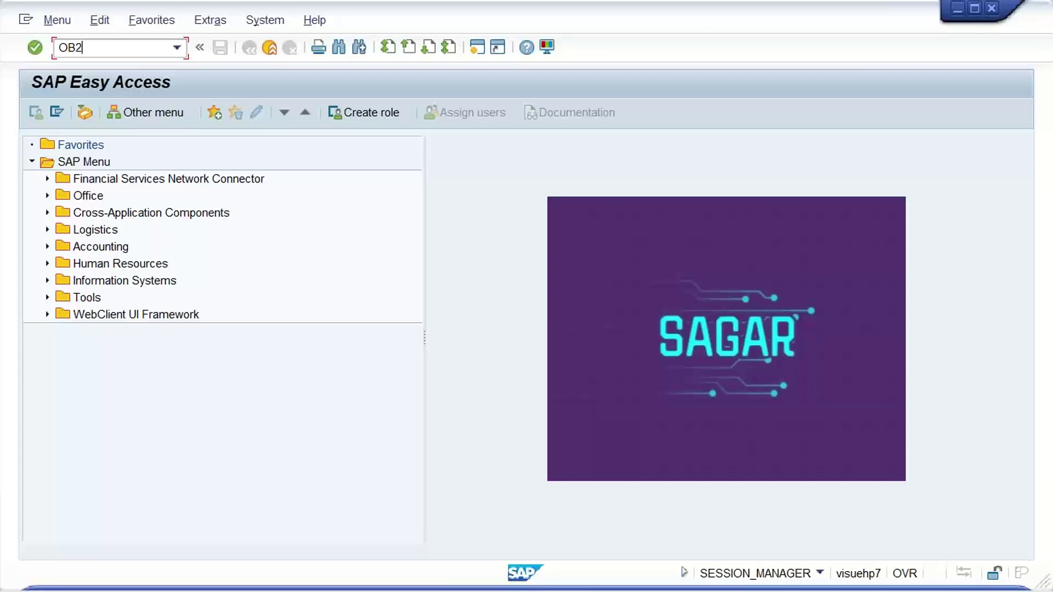
key(Return)
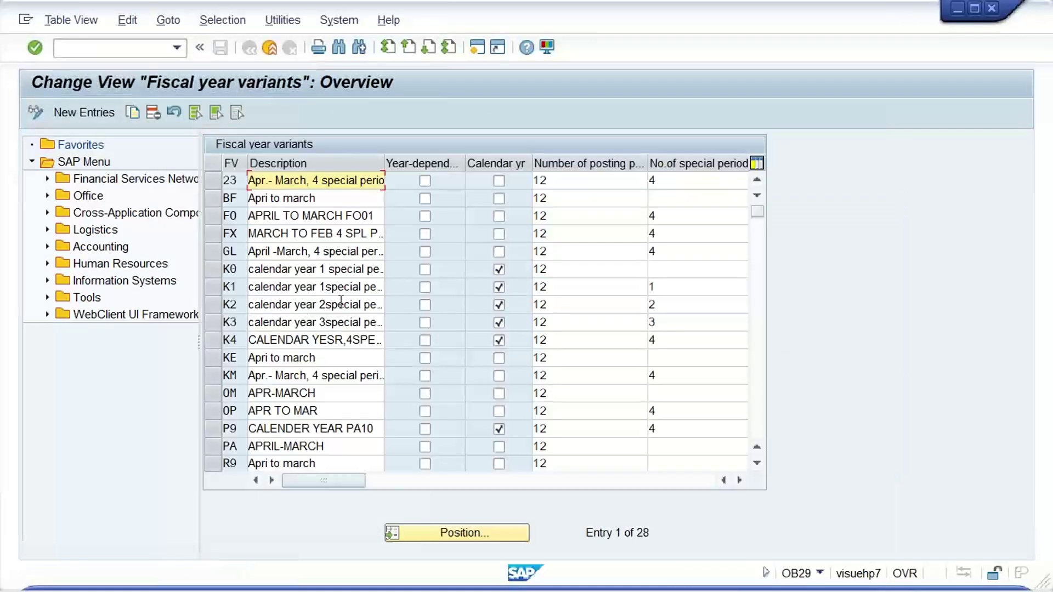
Step: Search the variants list for Z4, then position on V3 and select its row
key(Return)
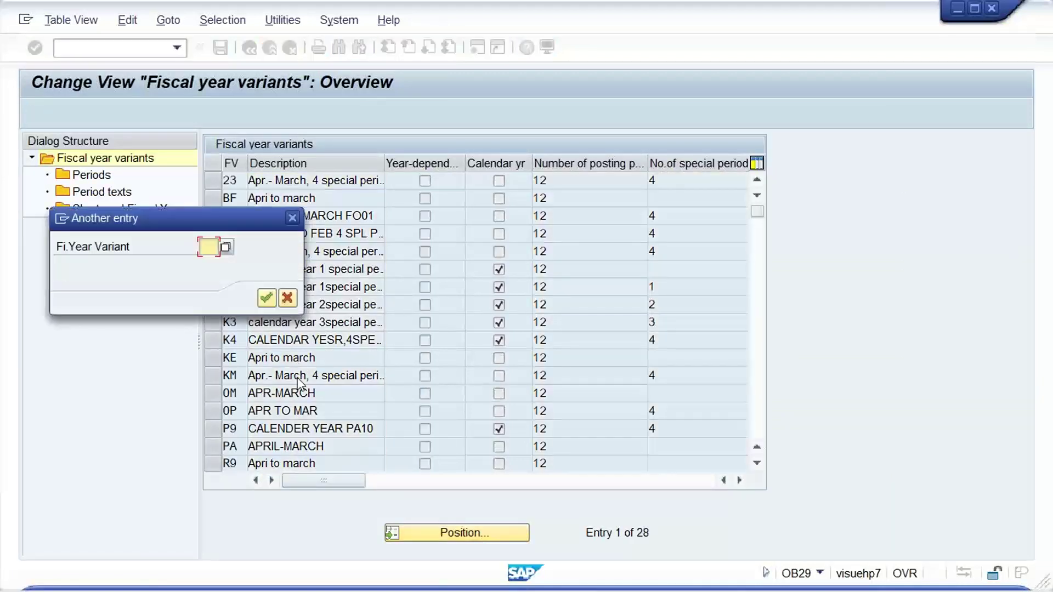
text(Z4)
key(Return)
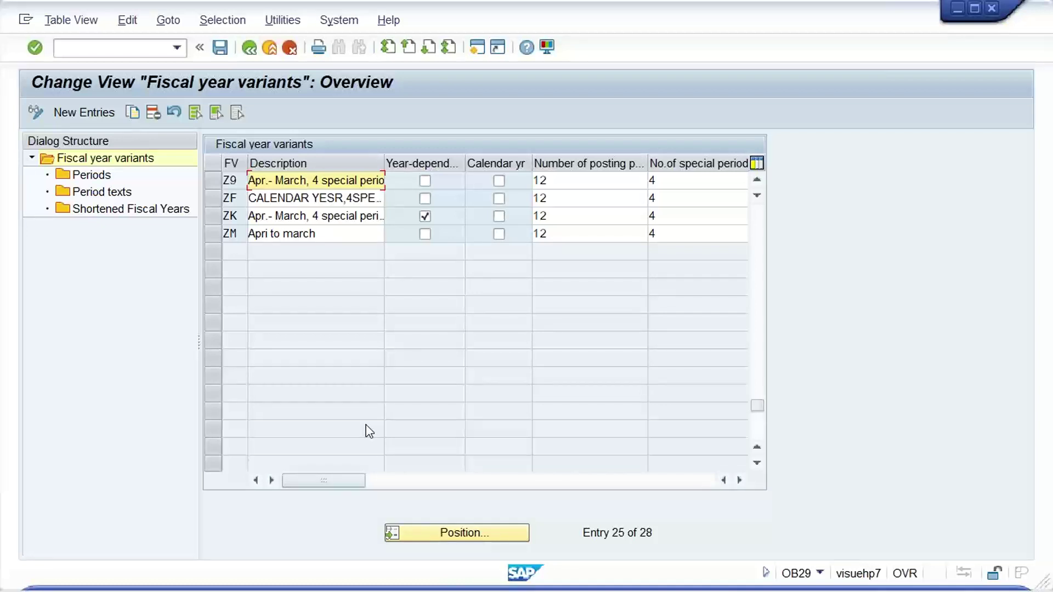
click(463, 534)
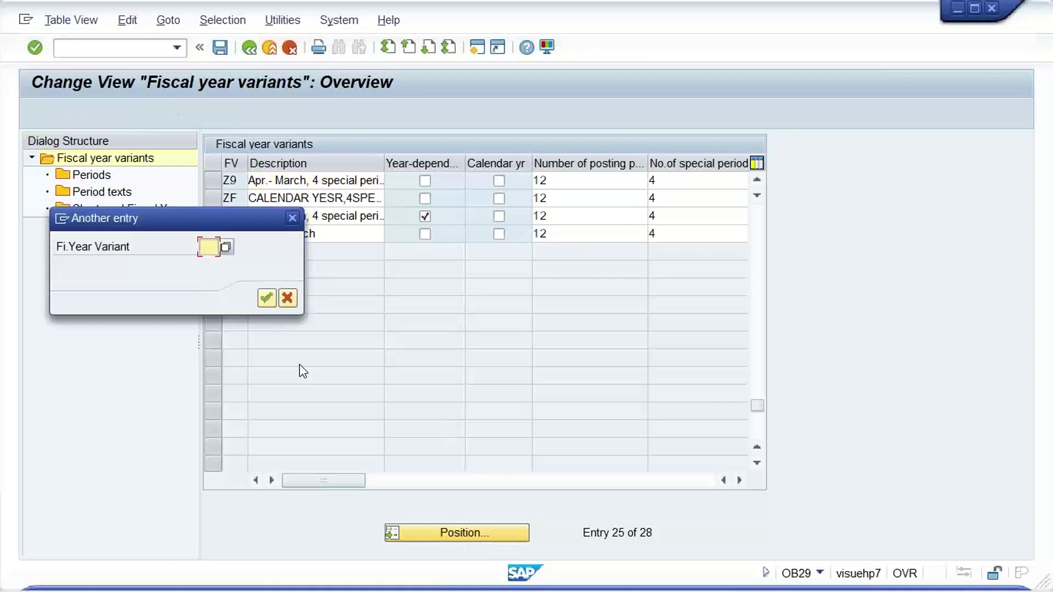
text(Z)
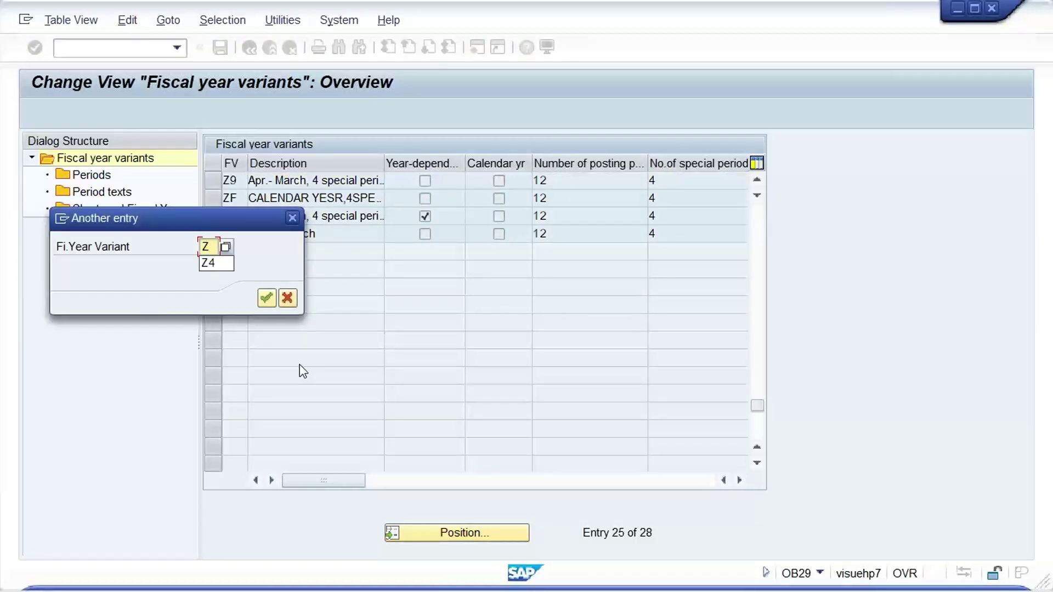
key(BackSpace)
text(V3)
key(Return)
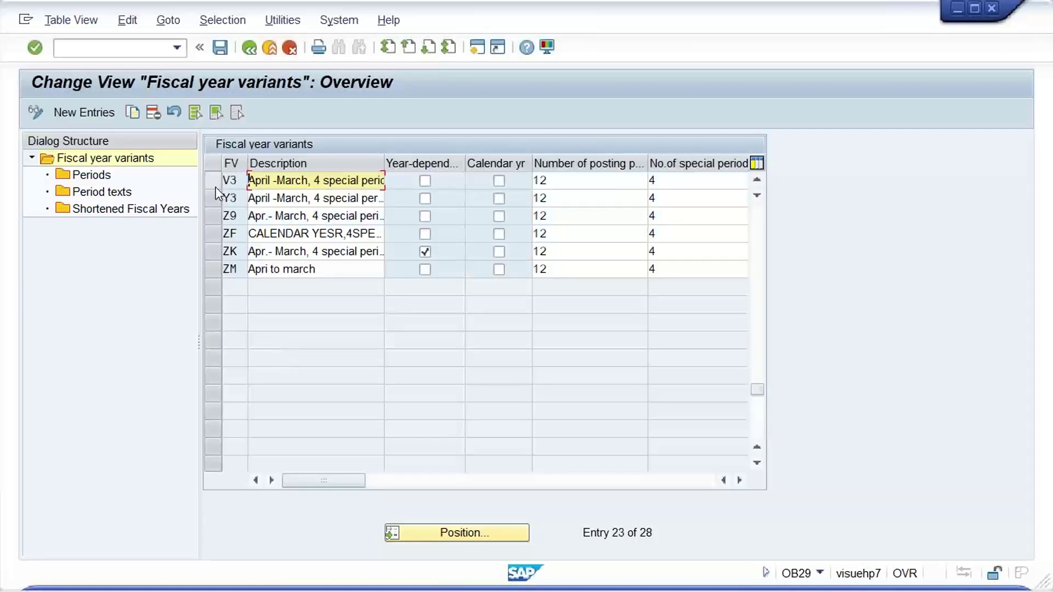
click(211, 183)
text(Z4)
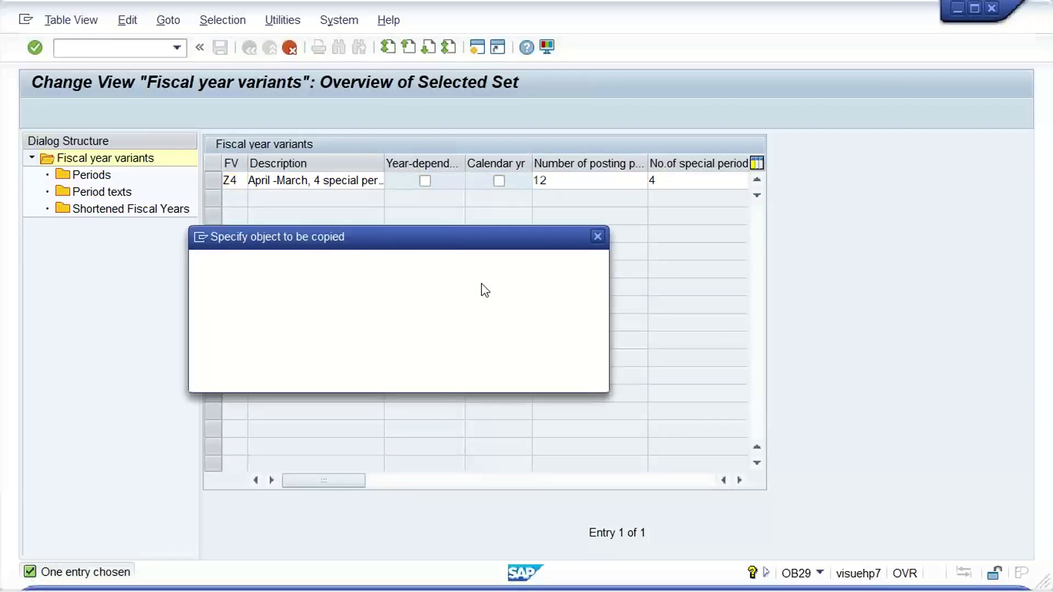
Step: Copy V3 as Z4 with all dependent entries and save it under new customizing request TEST
click(514, 291)
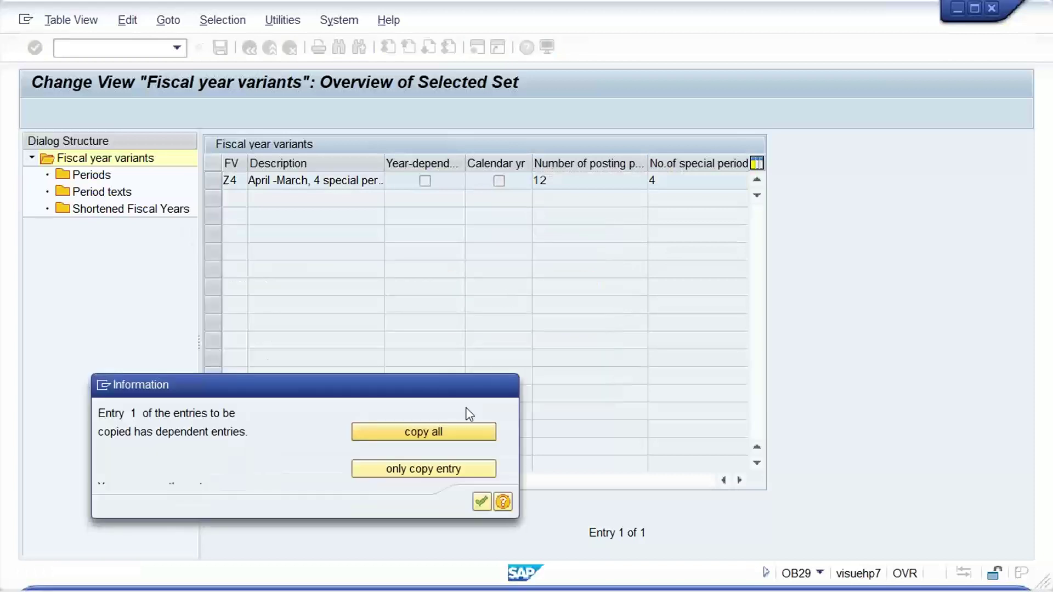
click(481, 503)
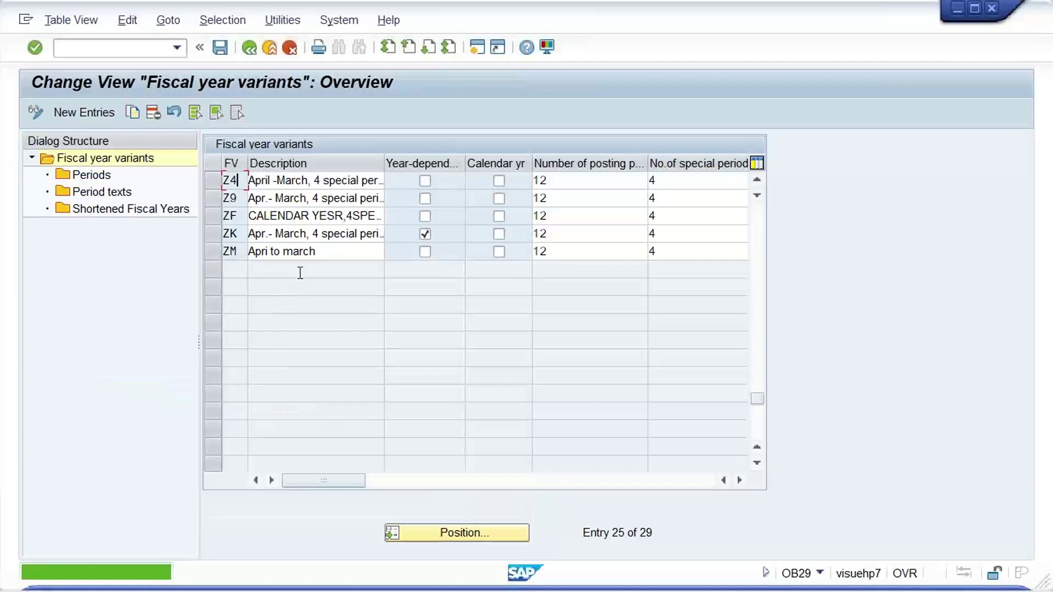
key(ctrl+s)
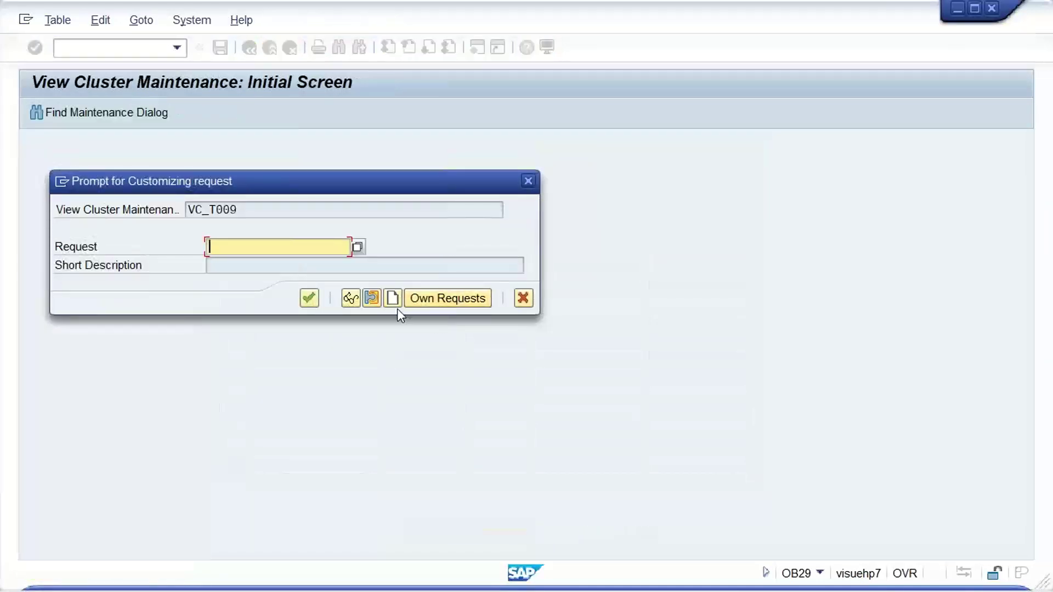
click(394, 299)
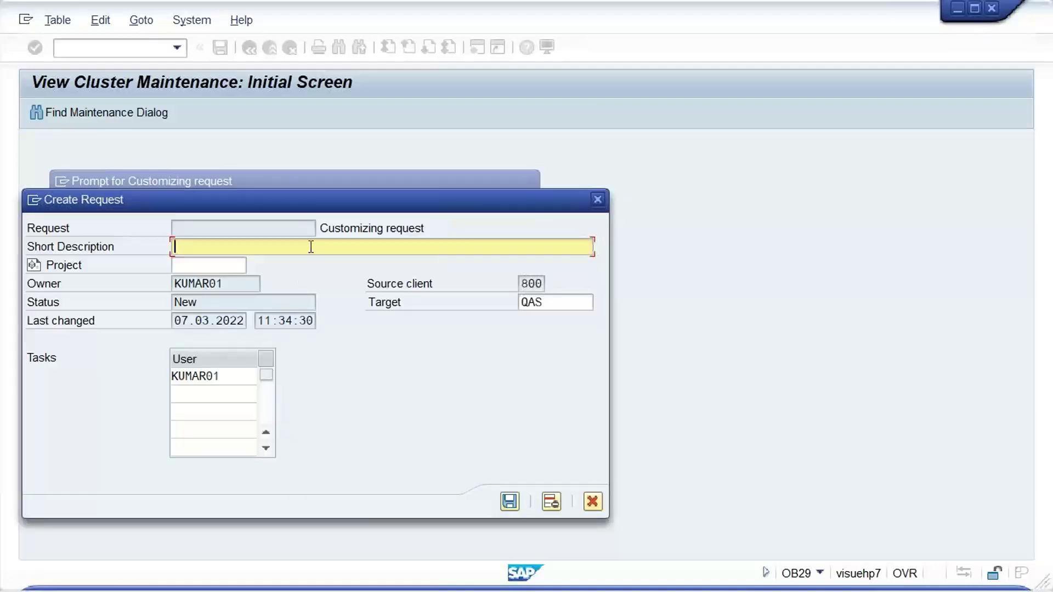
text(TEST)
key(Return)
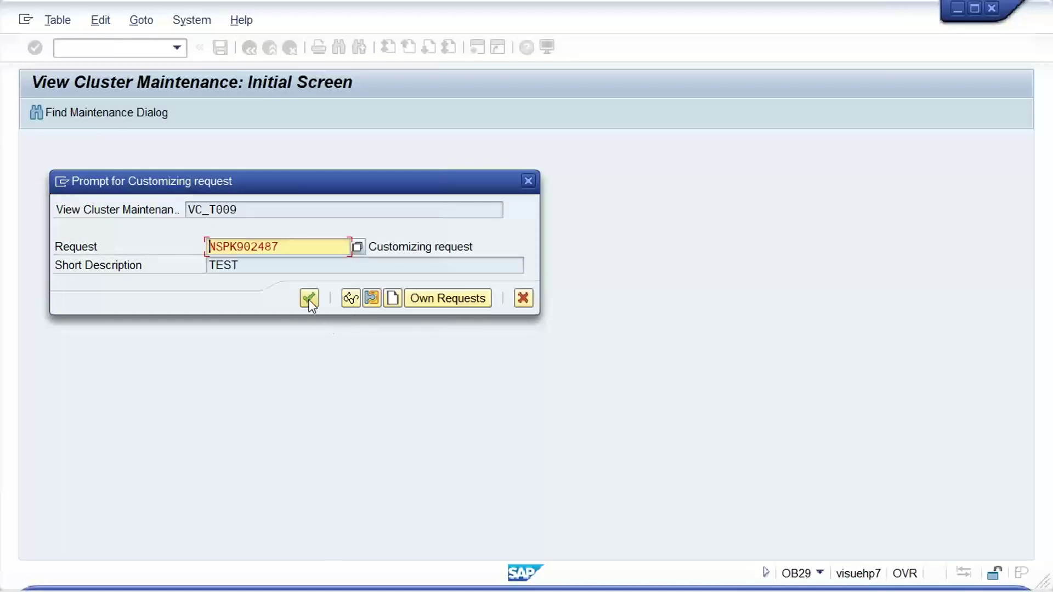
click(308, 298)
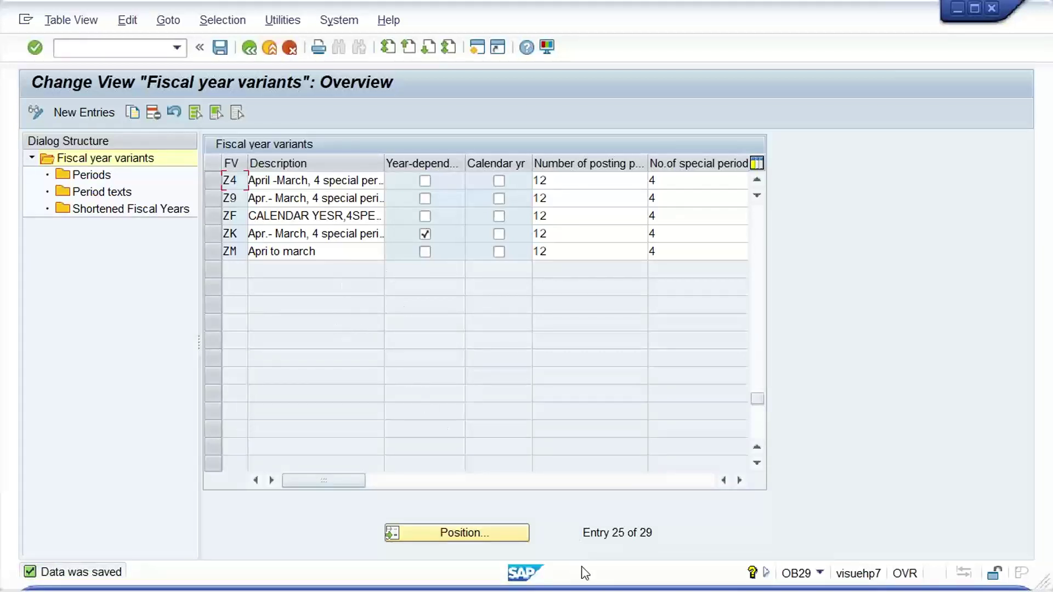
mouse_move(712, 575)
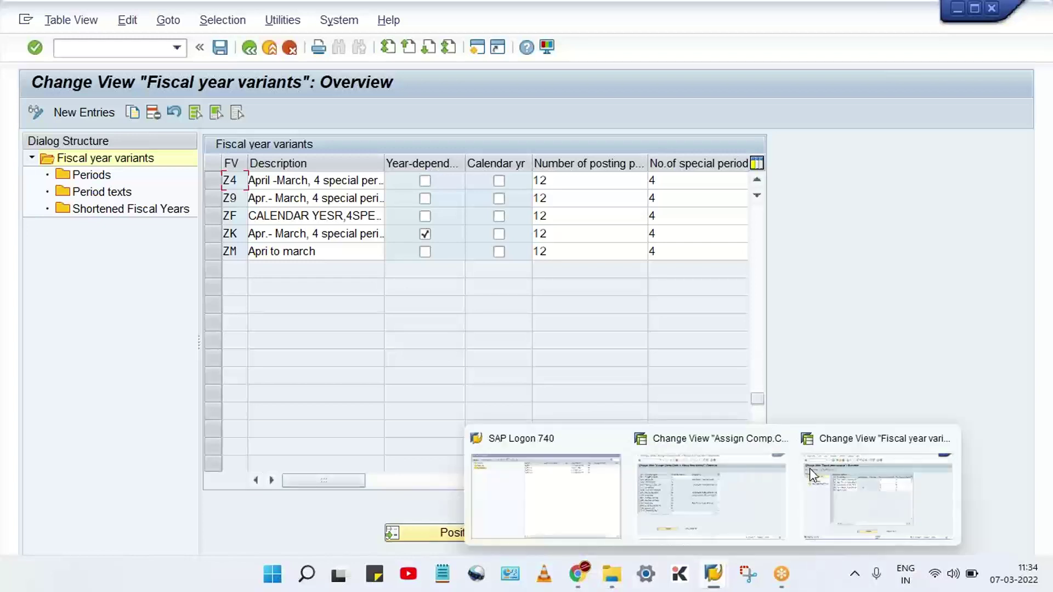
mouse_move(711, 490)
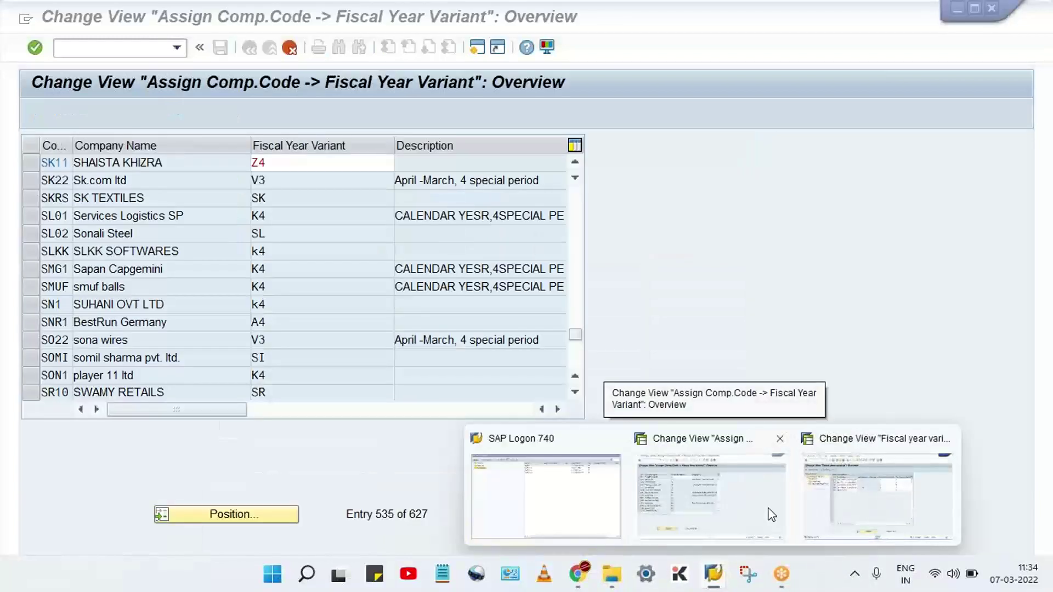
Step: Back in OB37, recheck SK11's Z4 and replace SKRS and SL02's invalid variants with K4
click(769, 514)
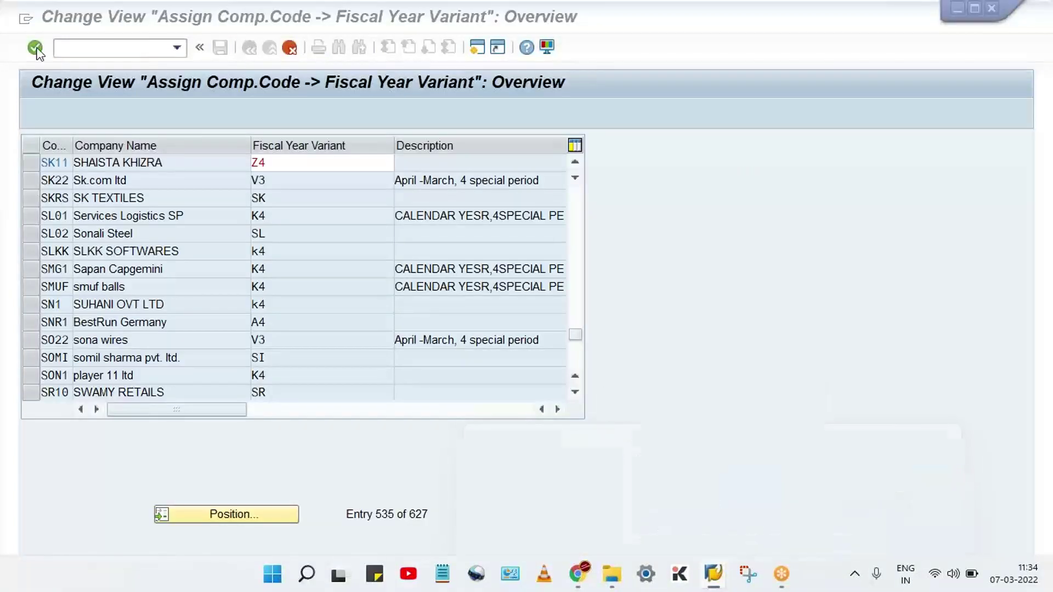
click(103, 50)
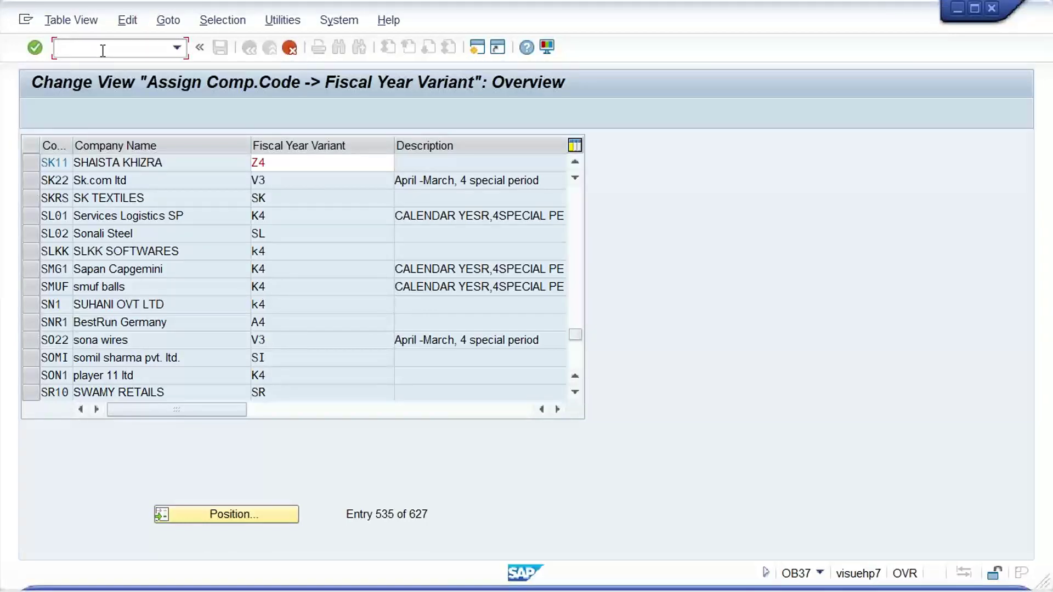
click(282, 168)
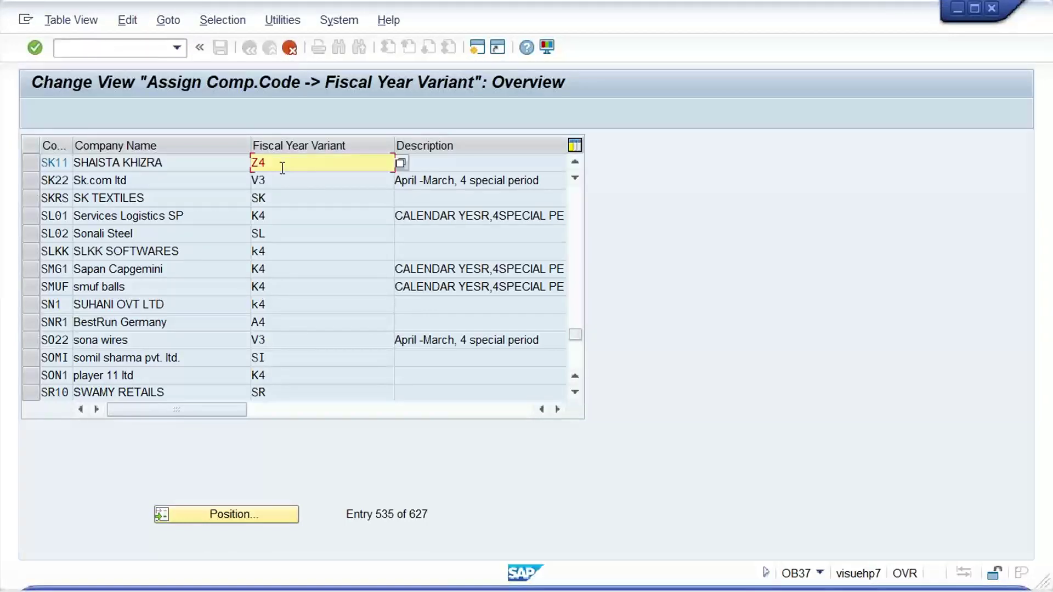
key(Return)
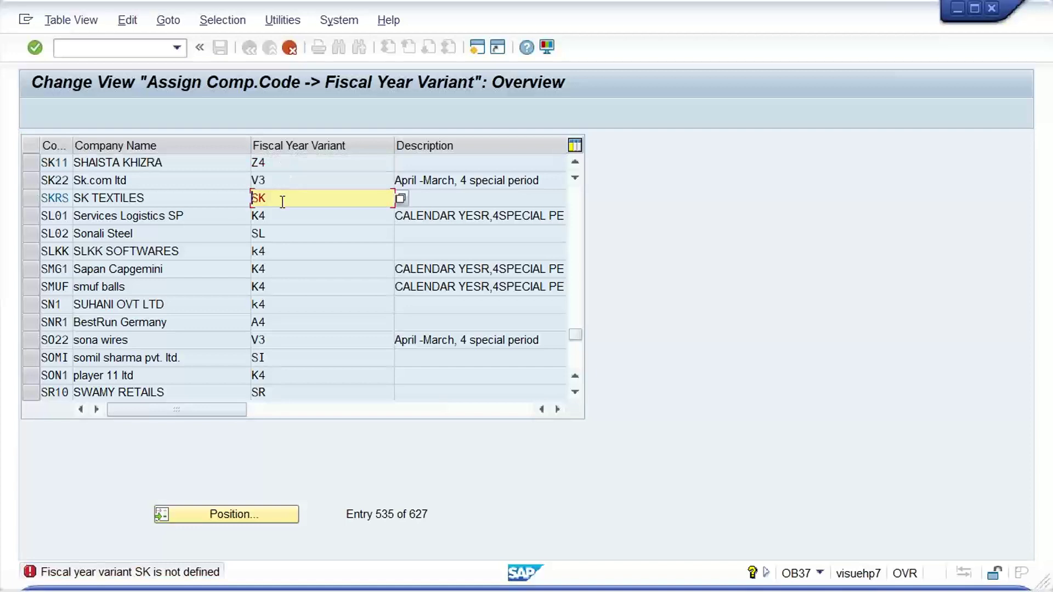
double_click(251, 198)
key(BackSpace)
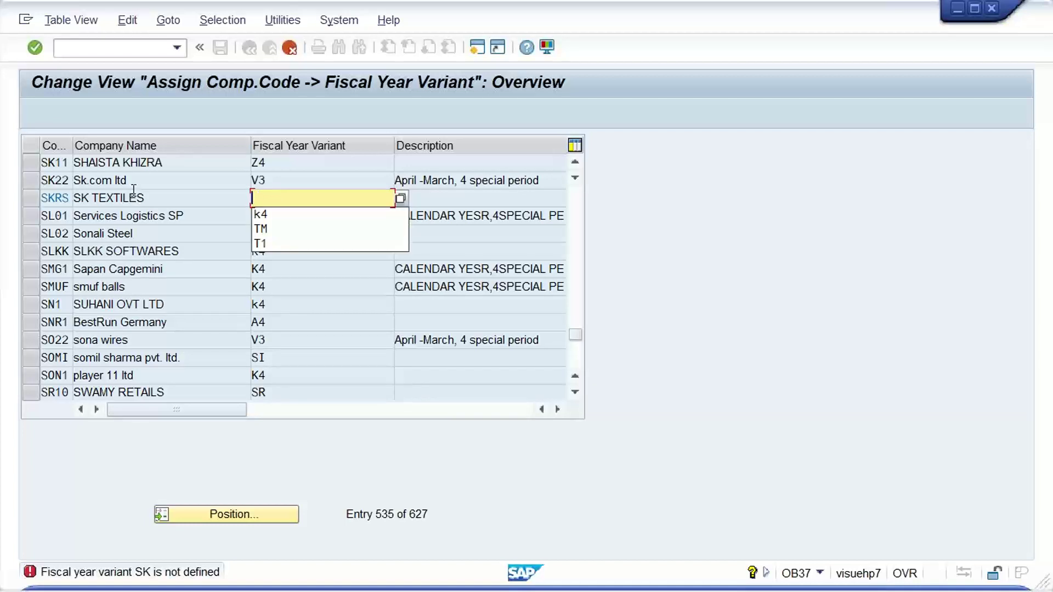
text(SK)
key(Return)
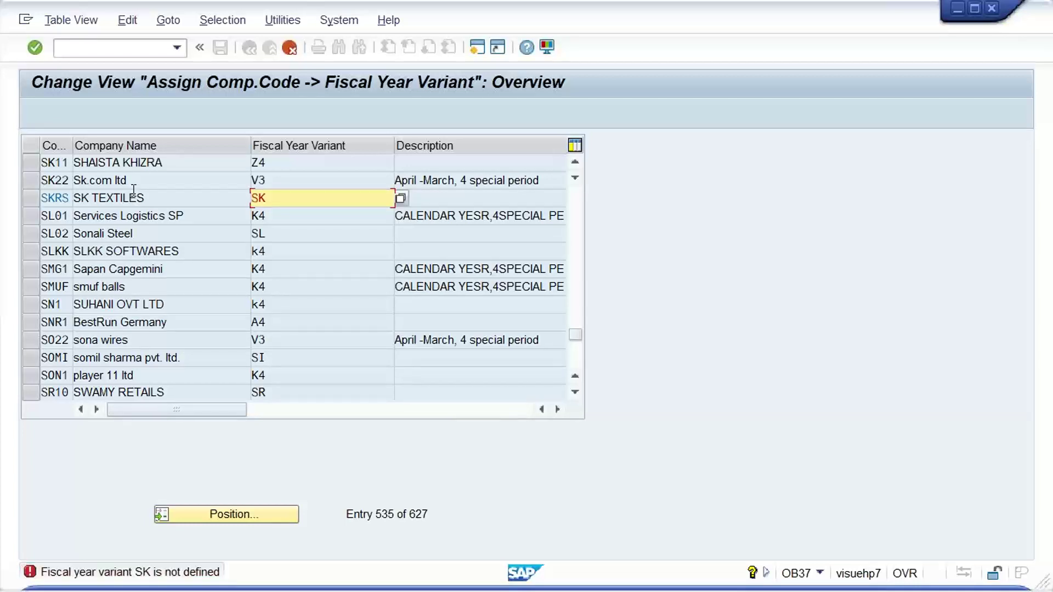
key(shift+End)
text(K4)
key(Return)
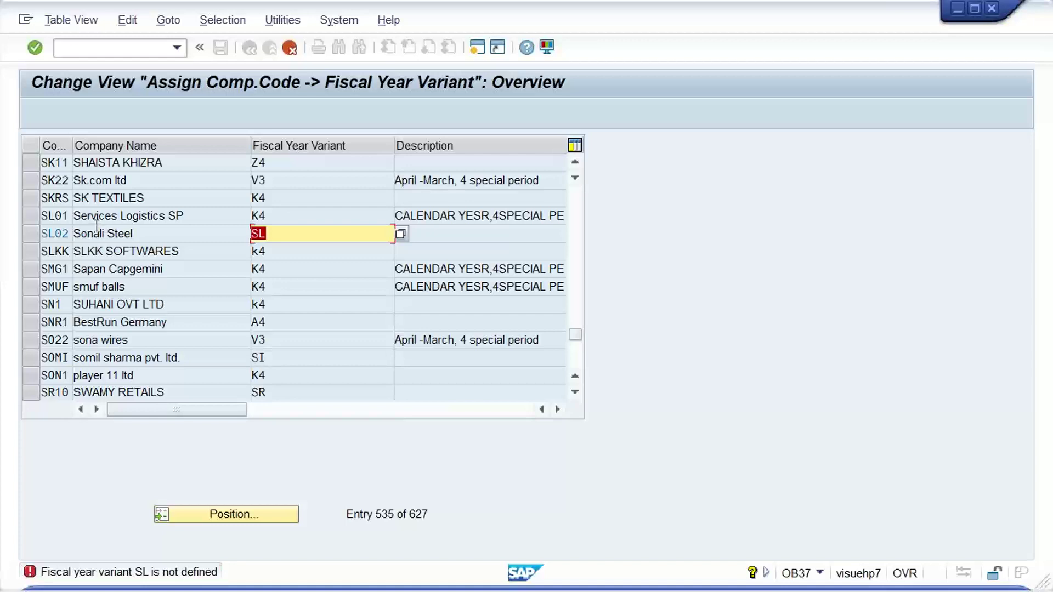
text(K4)
key(Return)
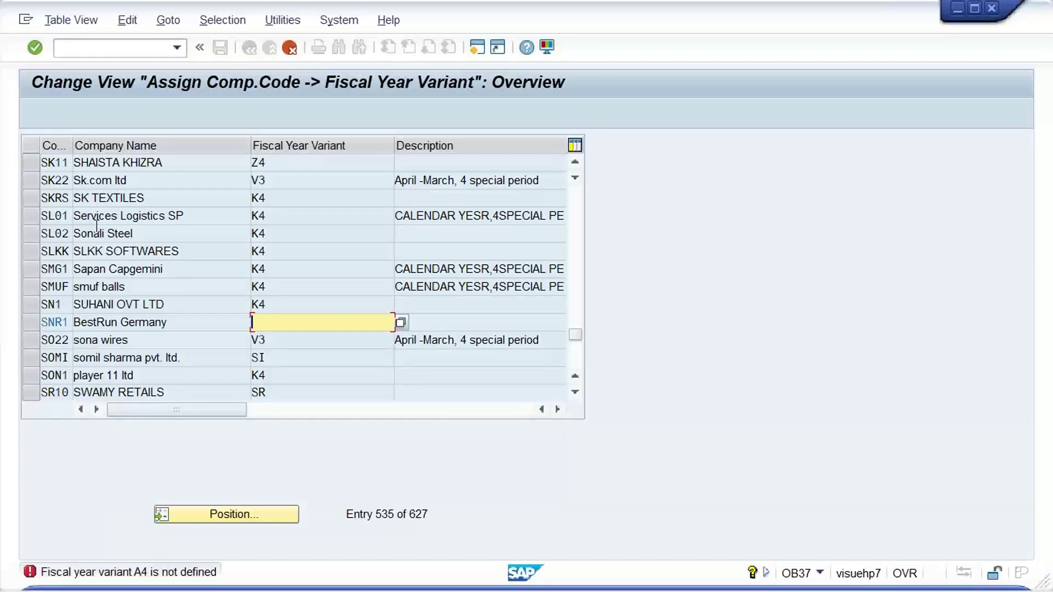
text(K4)
Step: Replace the undefined variants of SNR1, SOMI and SR10 with K4
key(Return)
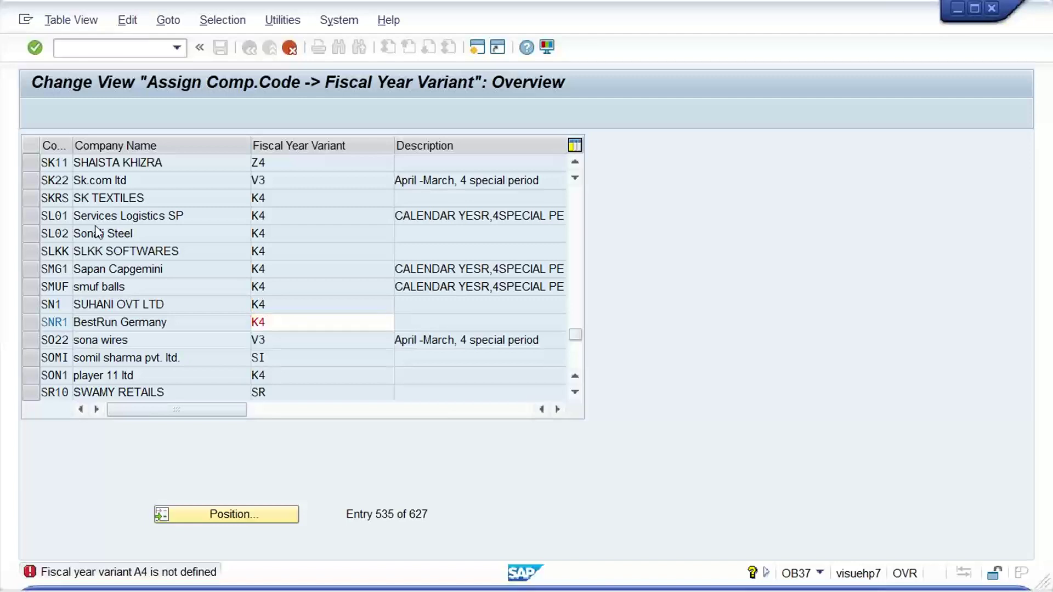
key(Delete)
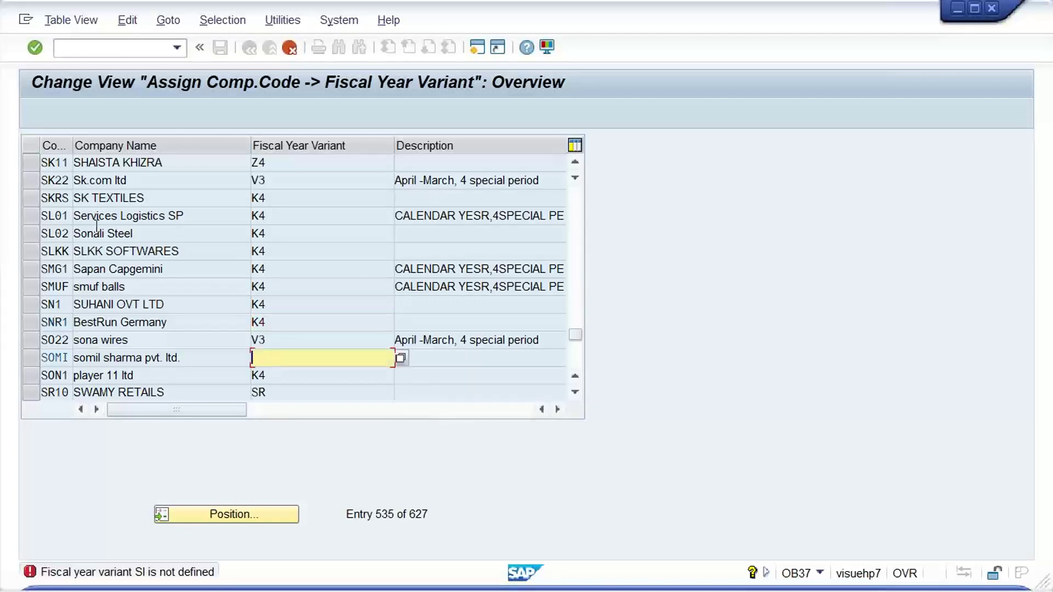
text(K4)
key(Return)
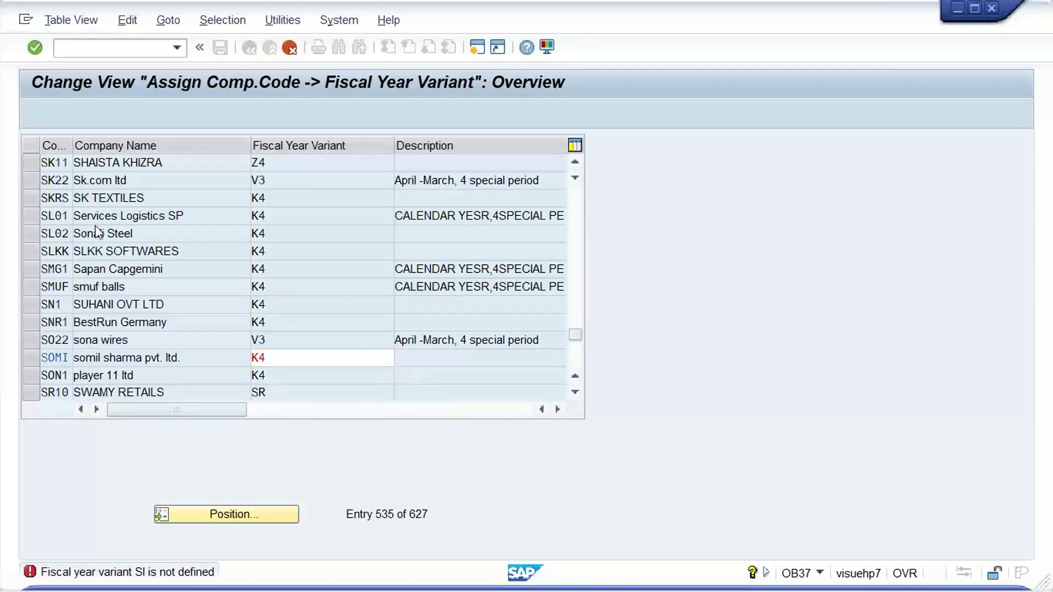
key(Delete)
key(Delete)
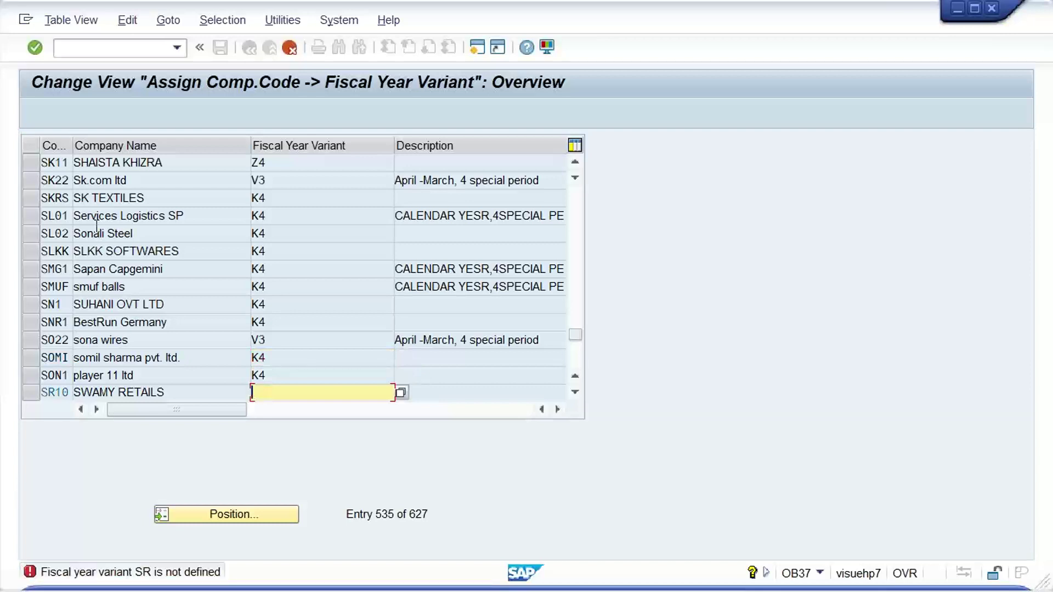
text(K)
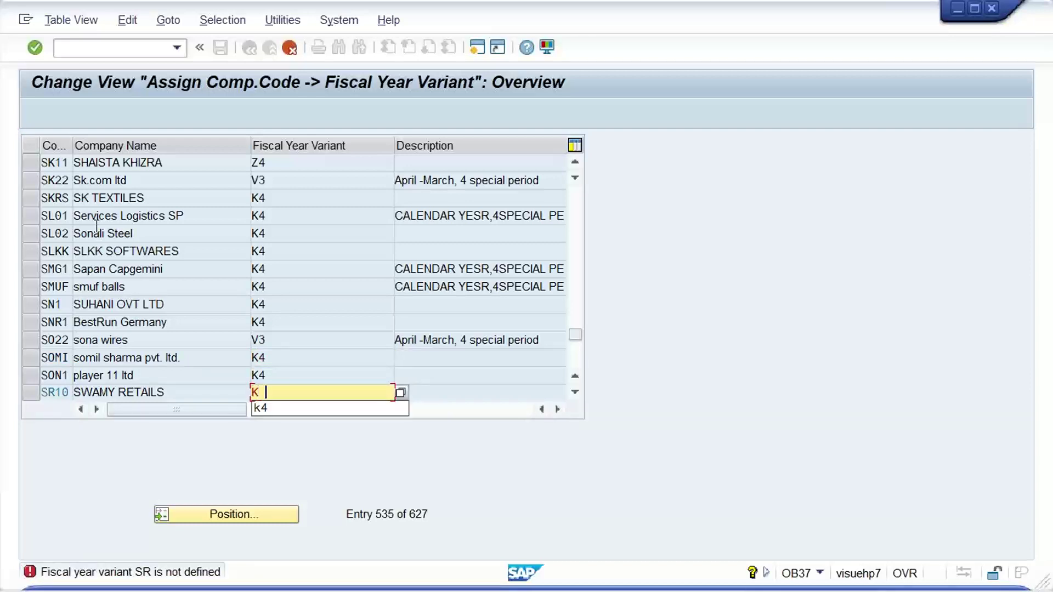
text(4)
key(Return)
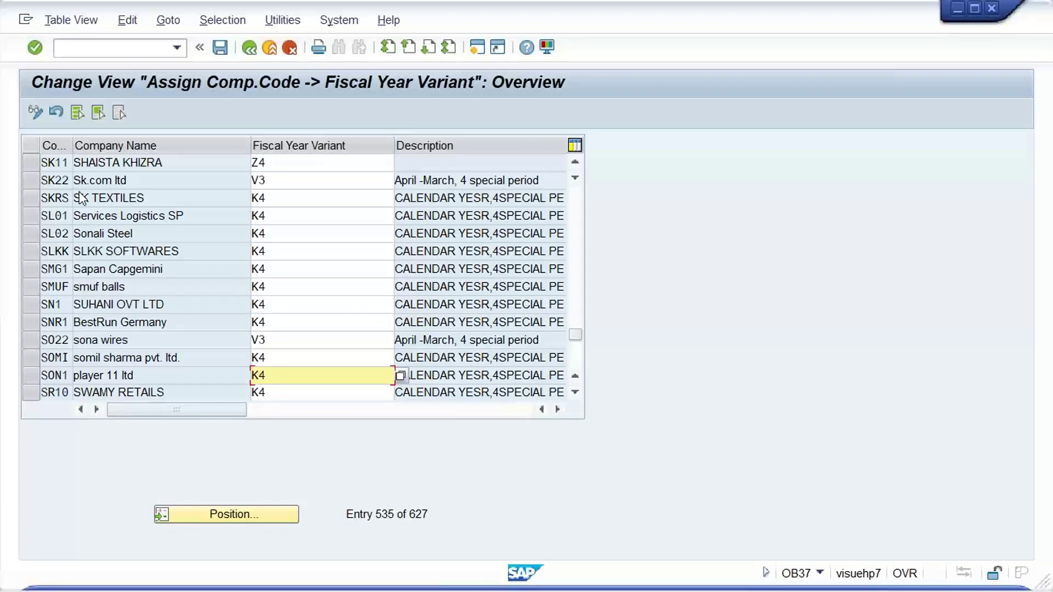
Step: Save the assignments under the customizing request and run /NFB60
double_click(285, 163)
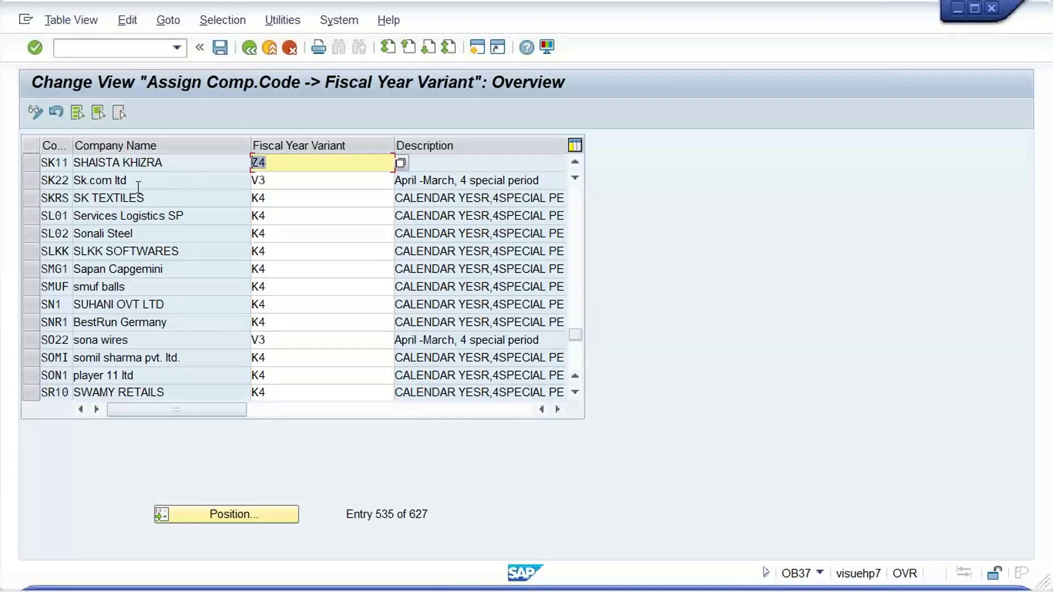
key(ctrl+s)
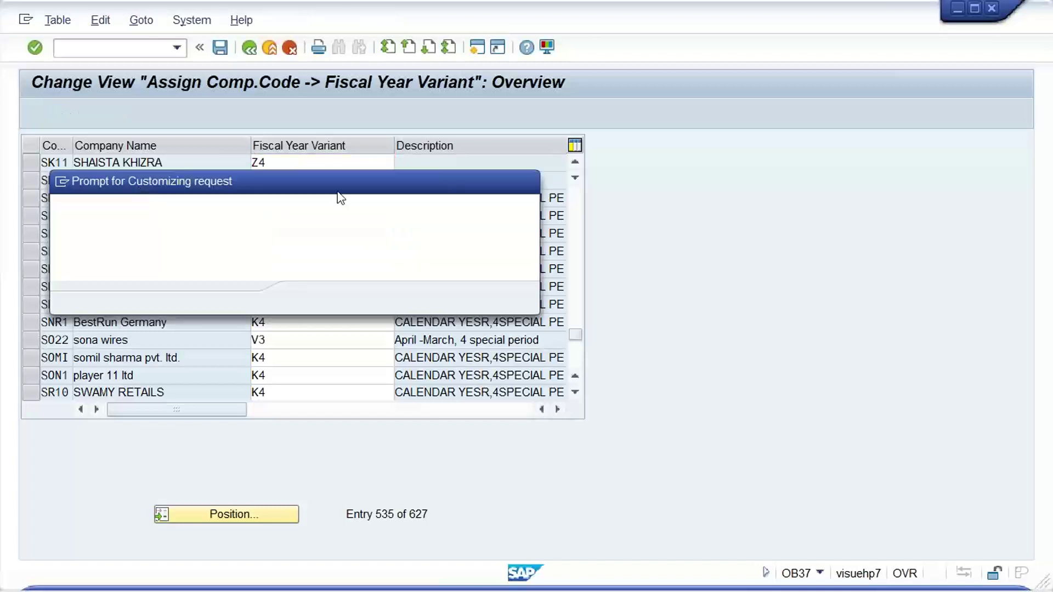
click(308, 298)
click(115, 46)
text(/NFB60)
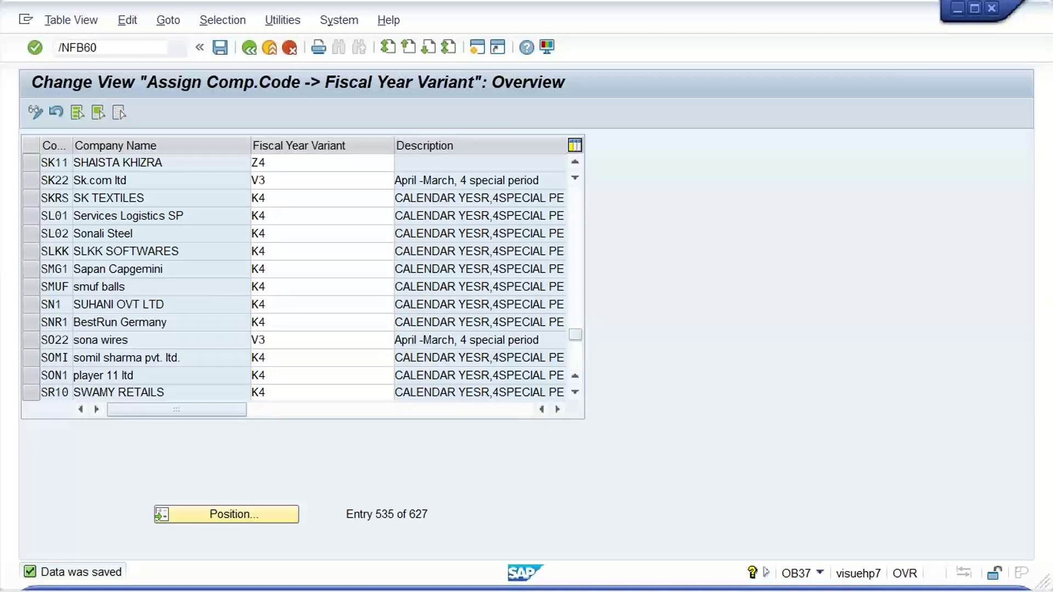
key(Return)
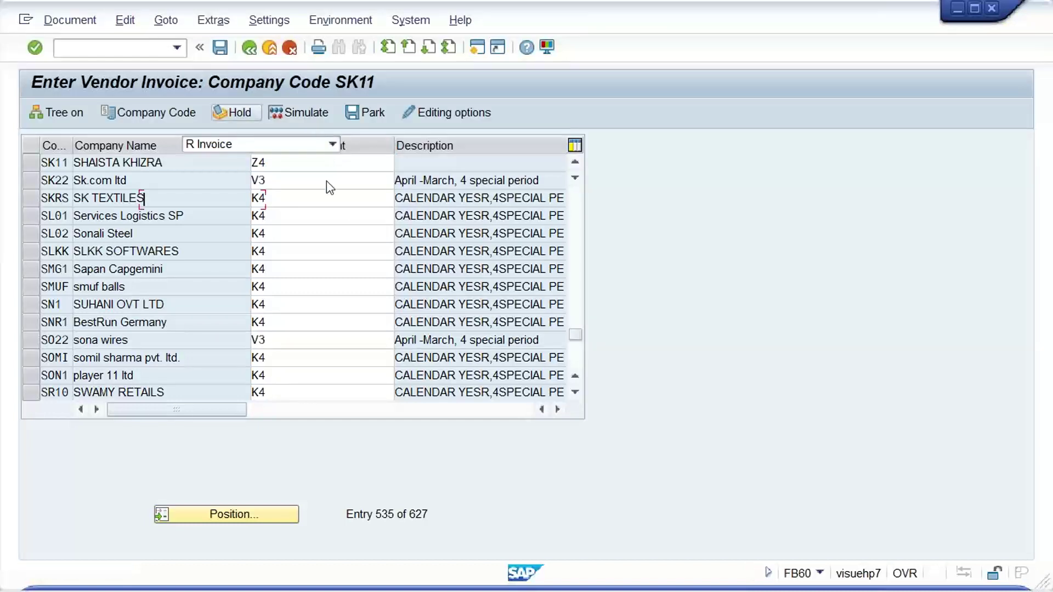
click(193, 200)
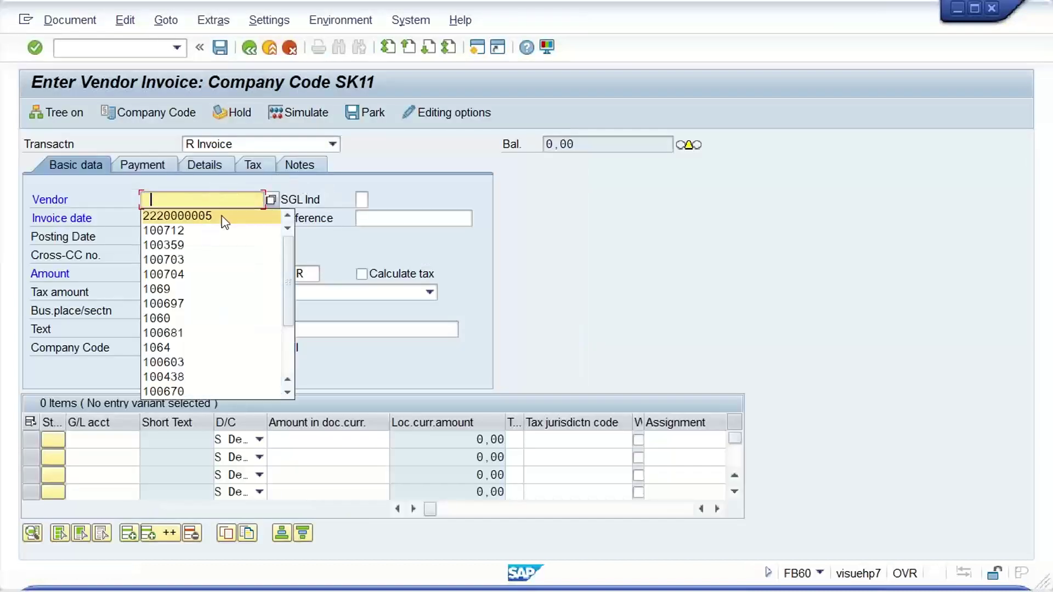
click(214, 216)
click(195, 237)
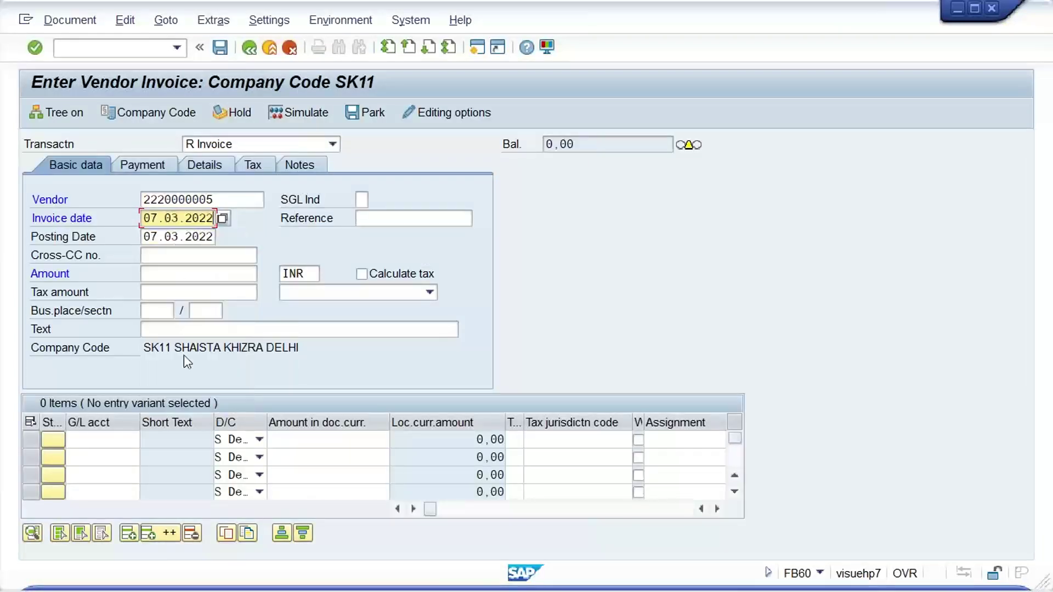
click(160, 274)
text(1000)
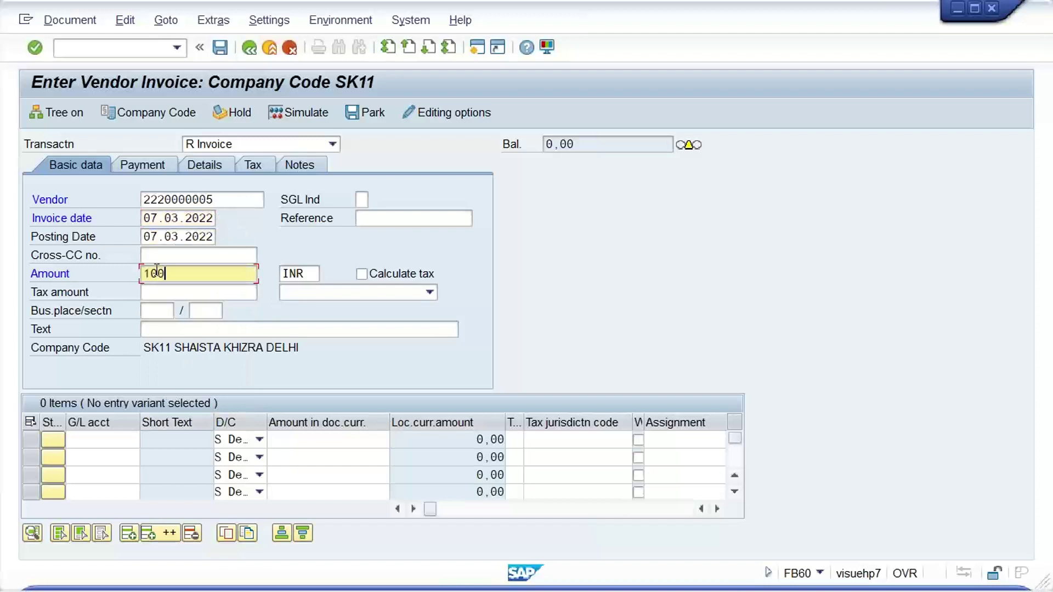
key(Return)
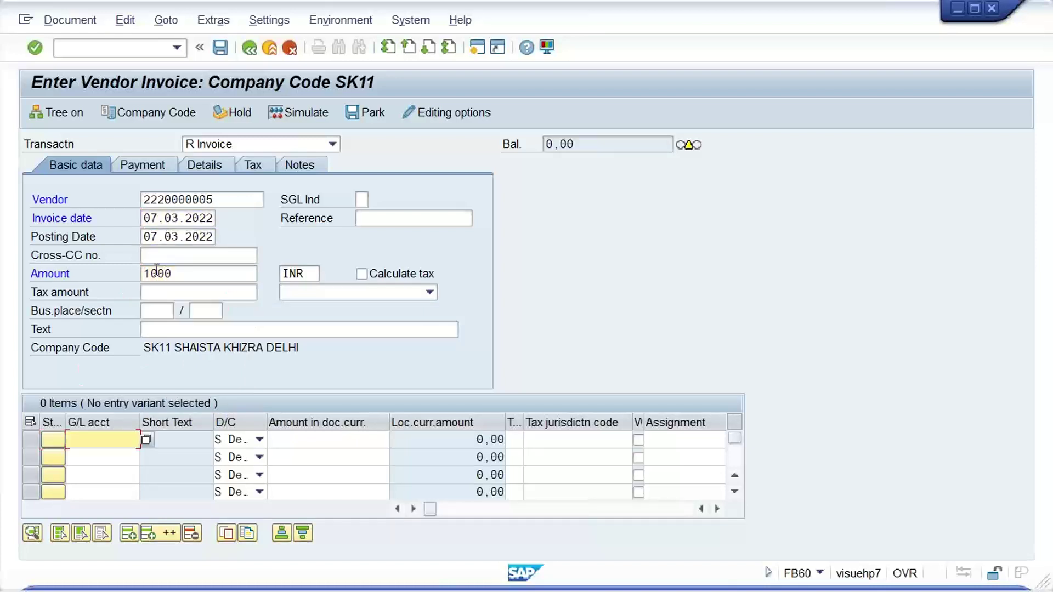
text(4)
Step: Add a 1000 line item on G/L account 4002 and check the invoice
key(Down)
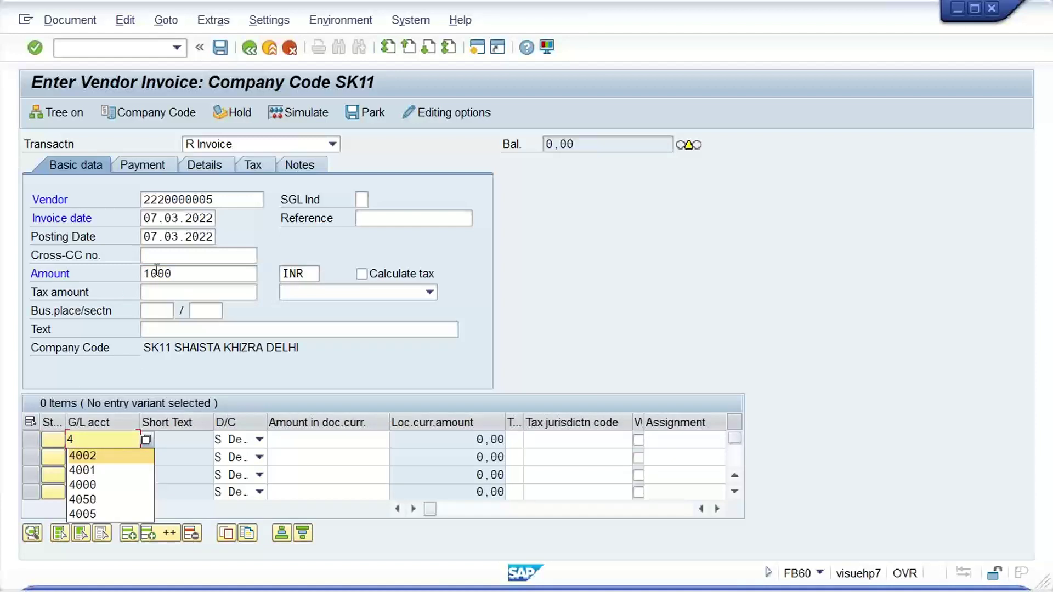
key(Return)
key(Tab)
key(Tab)
text(000)
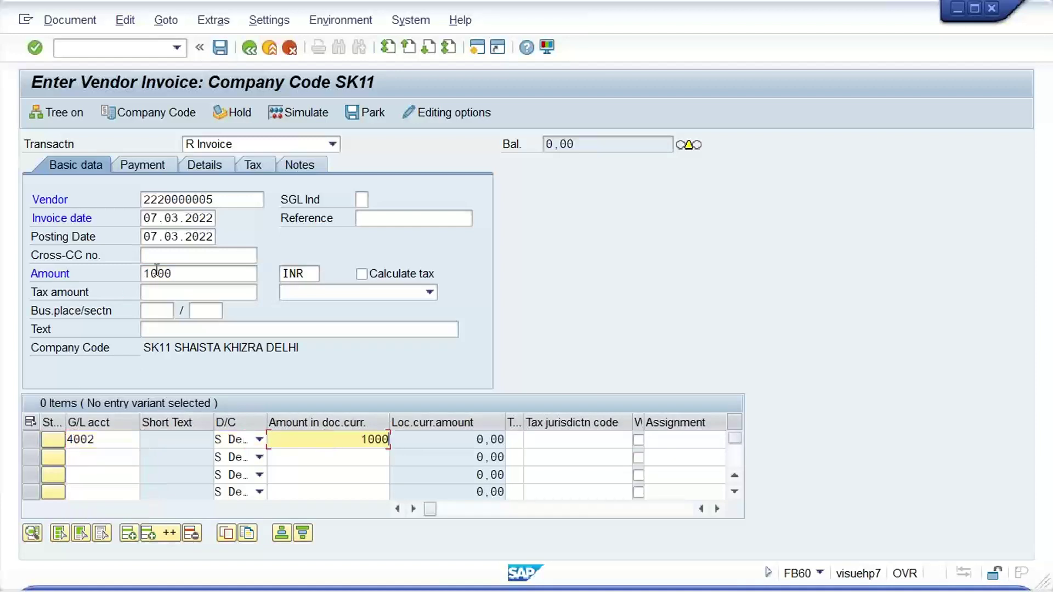
key(Return)
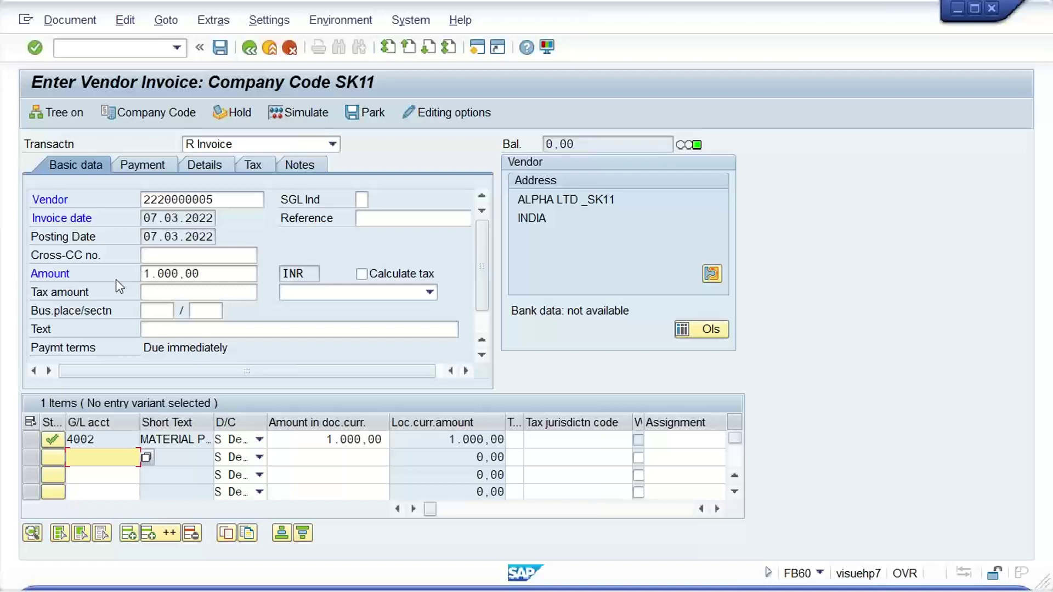
Step: Set the document type display to '3 Display with short name' in Editing options and save it
click(439, 113)
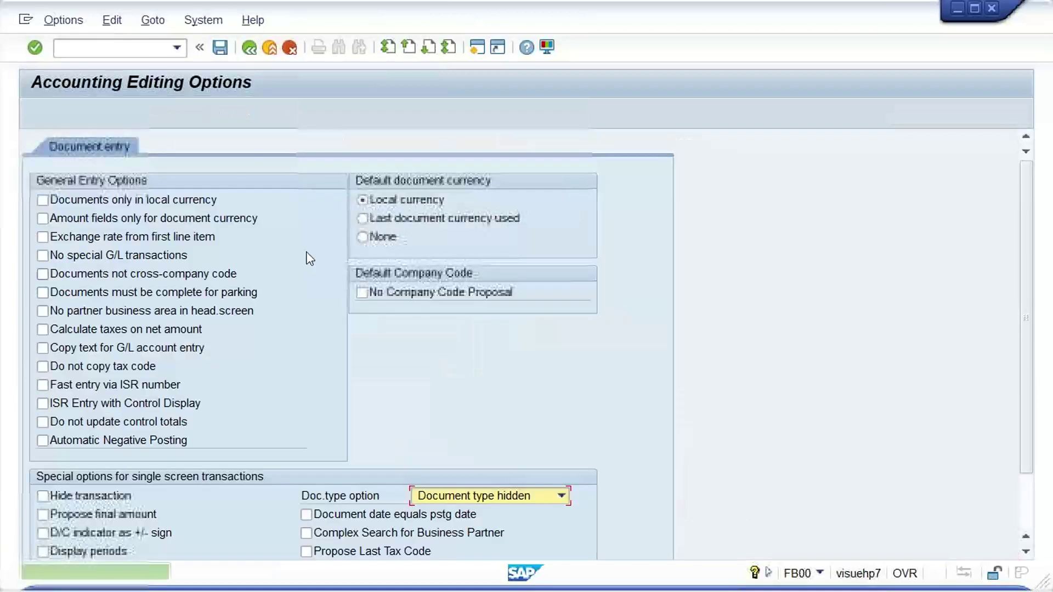
click(510, 498)
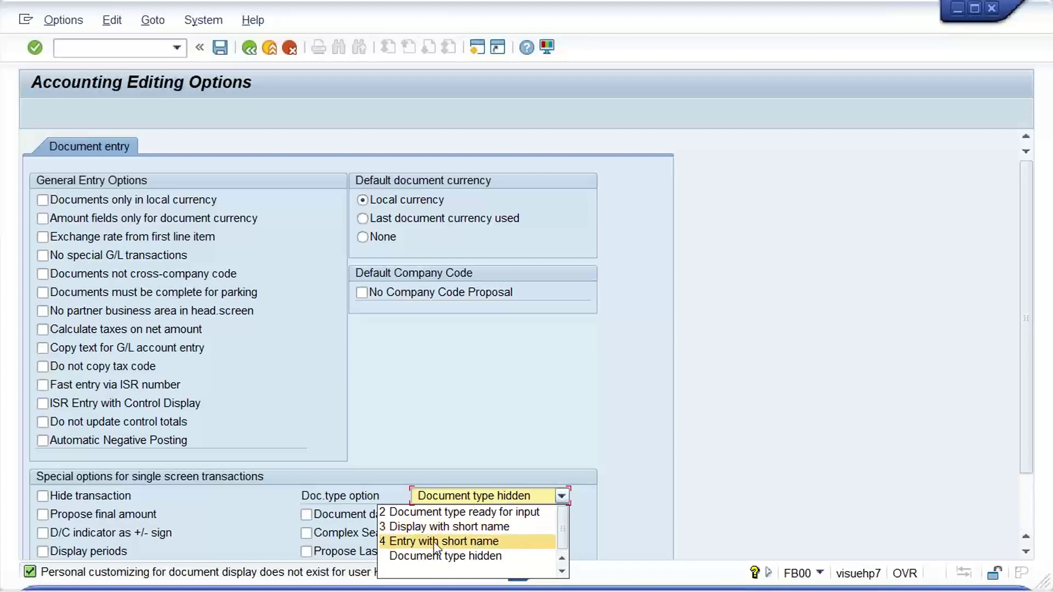
click(469, 527)
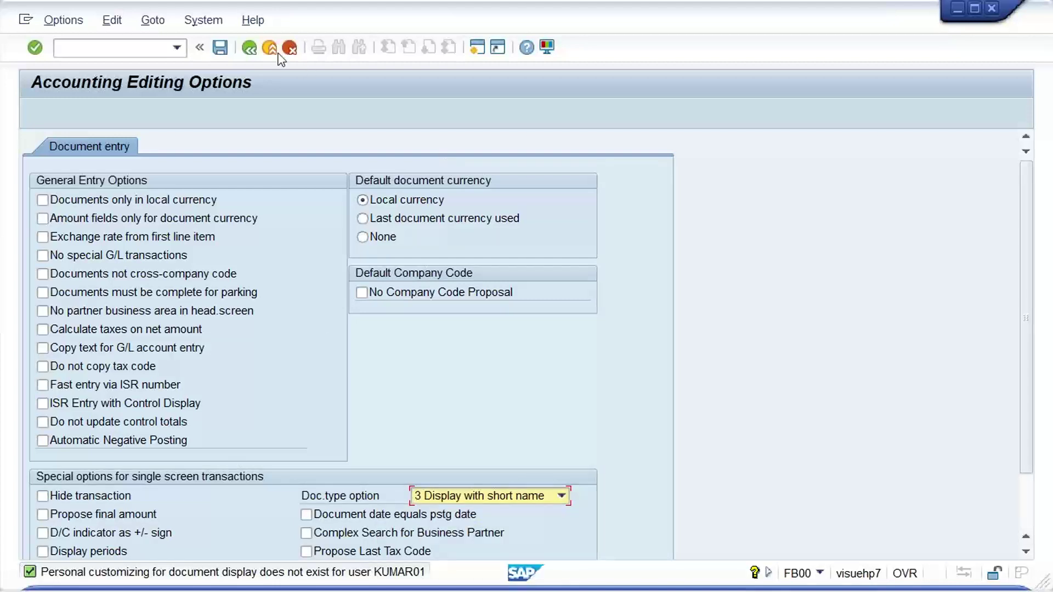
click(220, 48)
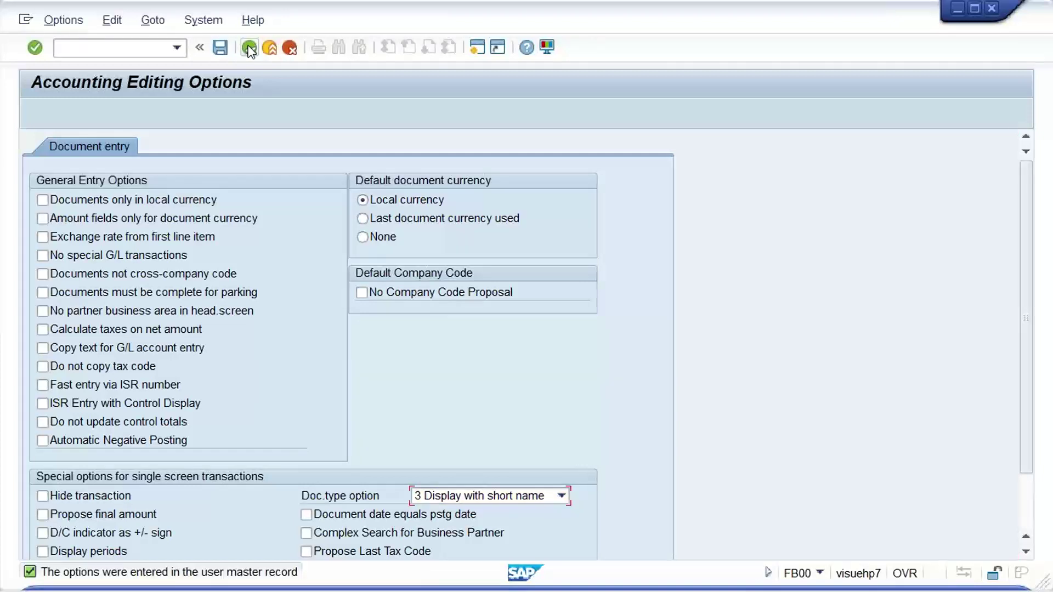
click(349, 244)
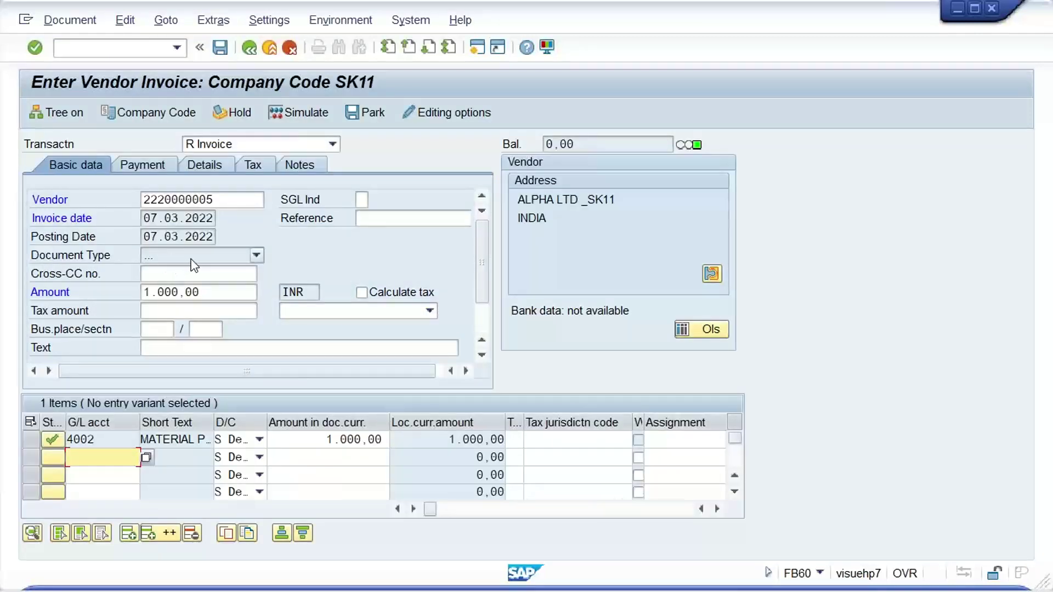
click(216, 261)
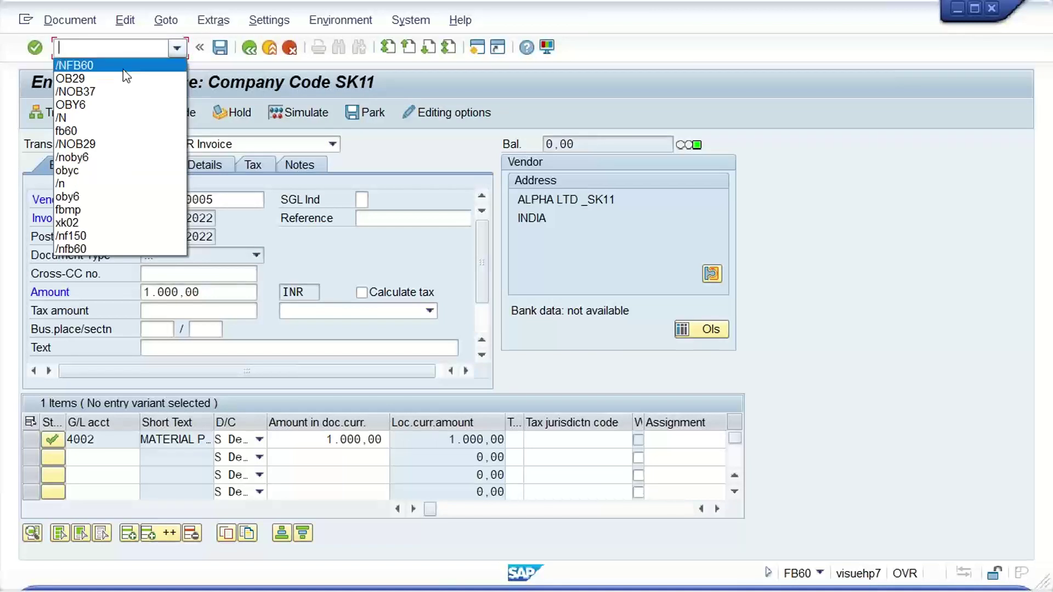
click(122, 69)
key(Return)
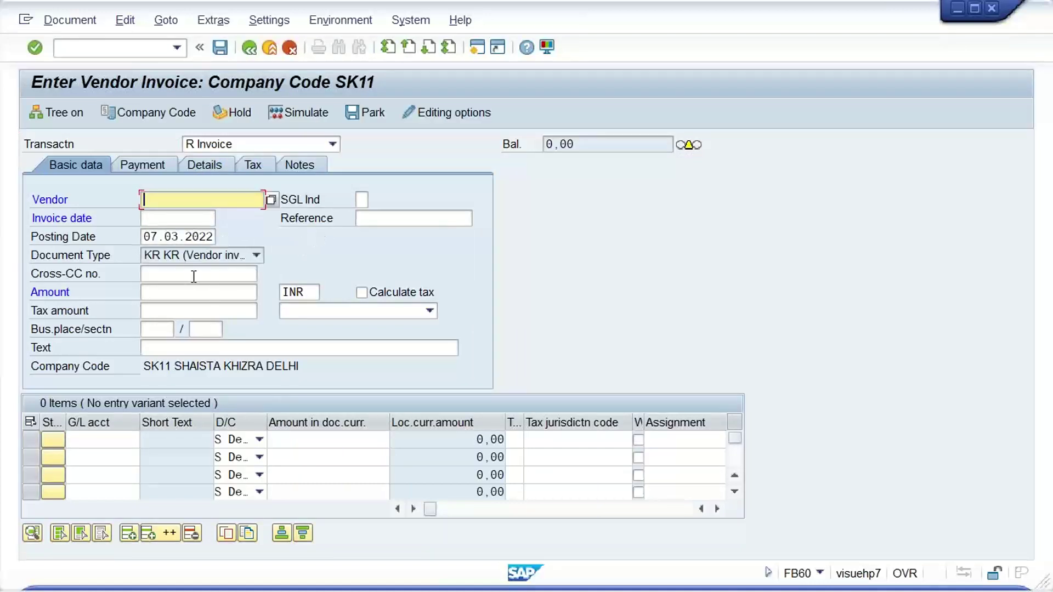
text(2)
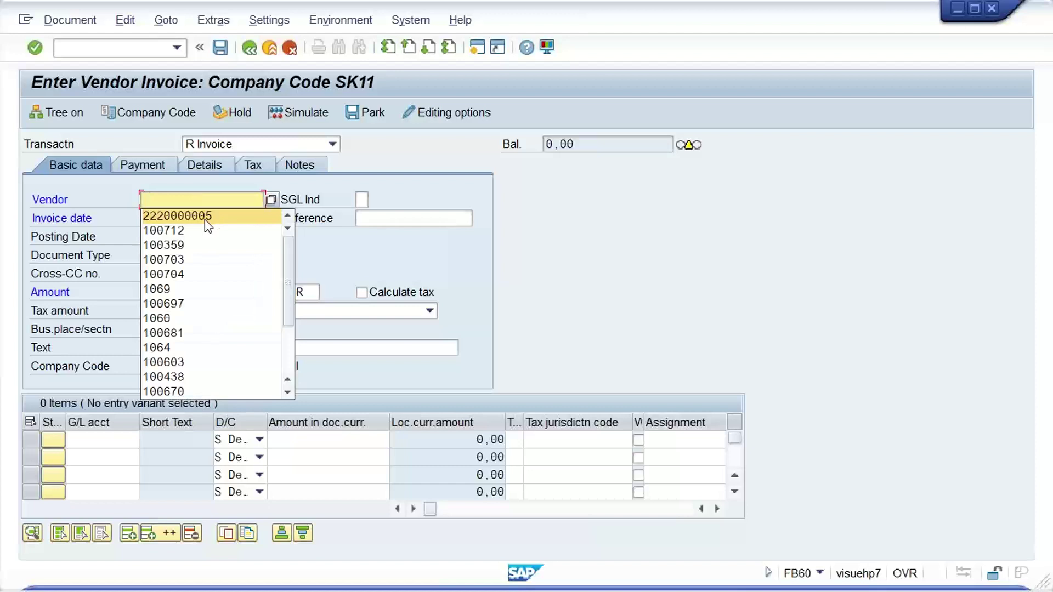
click(205, 218)
click(145, 218)
click(149, 233)
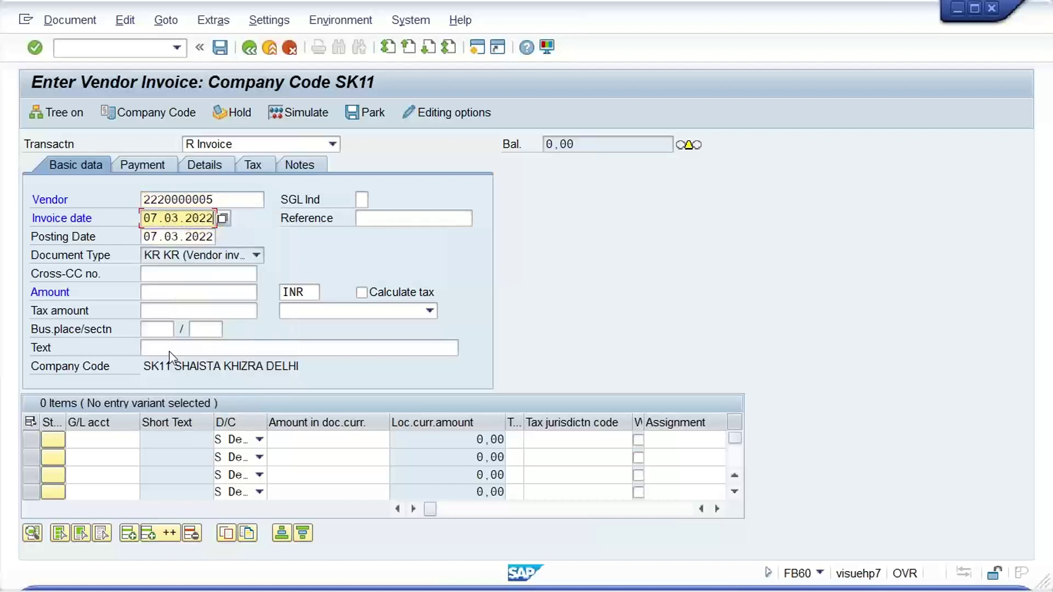
Step: Fill amount 1000 and a 1000 line on G/L account 4002 from history and check for posting
click(165, 294)
click(182, 313)
text(1000)
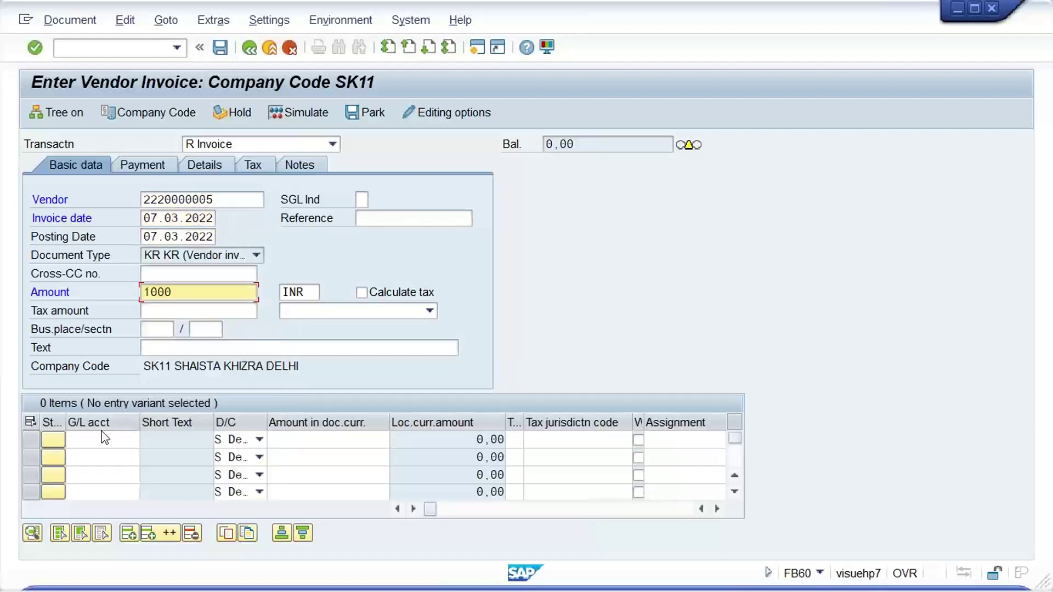
click(101, 438)
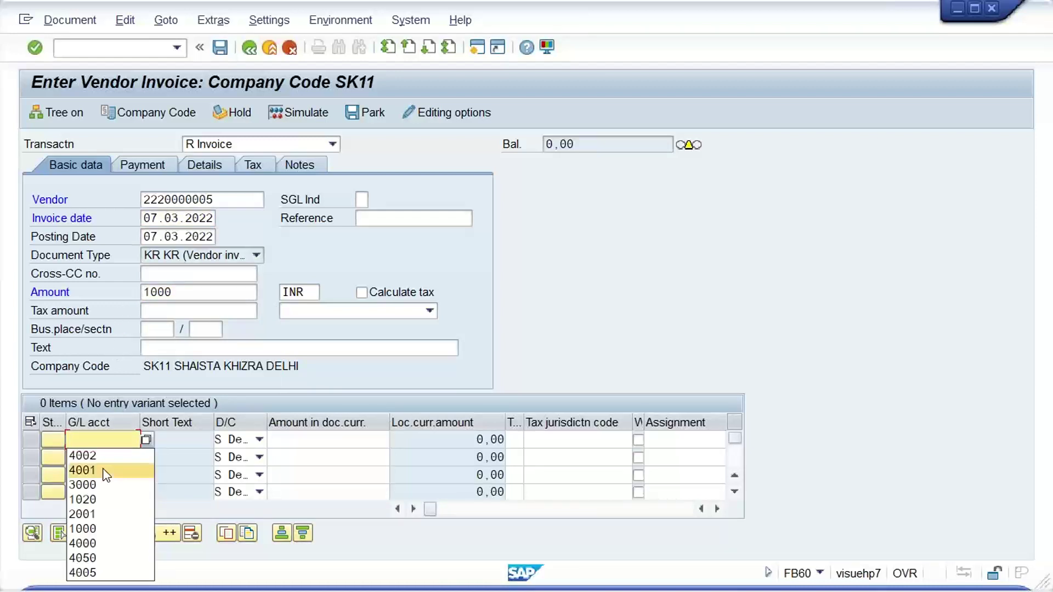
click(100, 457)
click(340, 440)
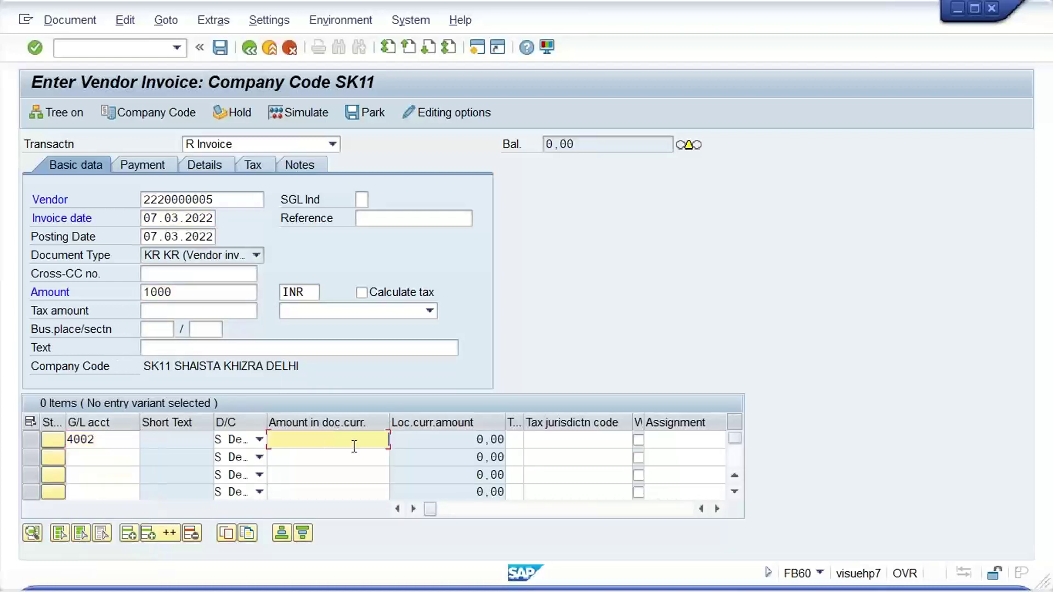
click(374, 234)
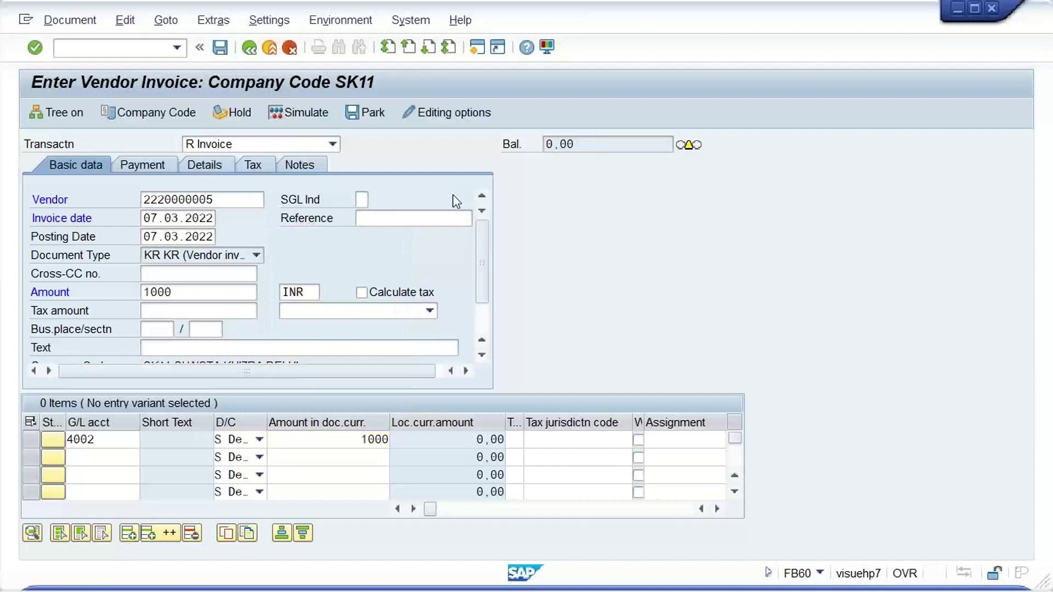
key(Return)
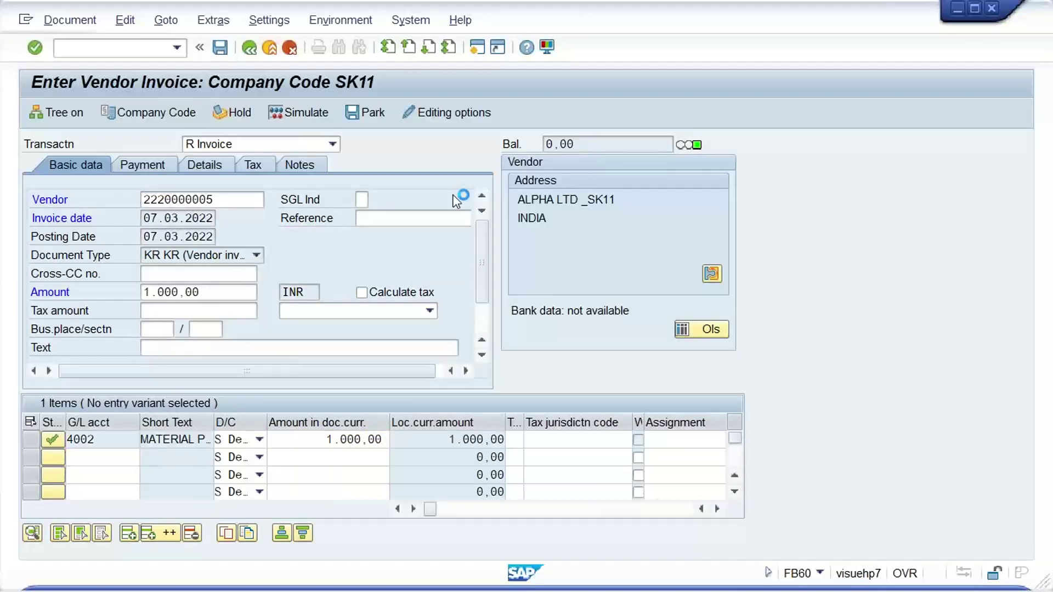